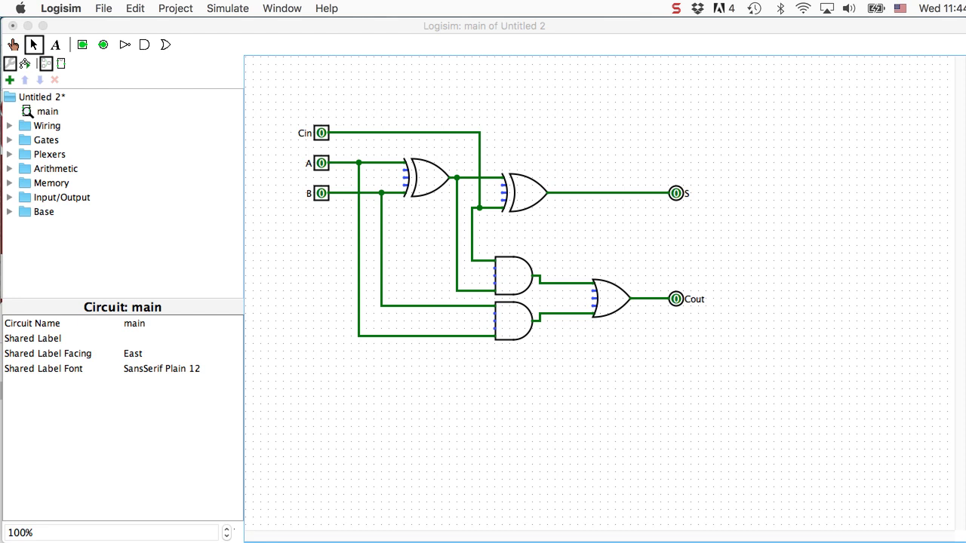
- Rename the main circuit to 'full adder' in its Circuit Name attribute
left_click(549, 455)
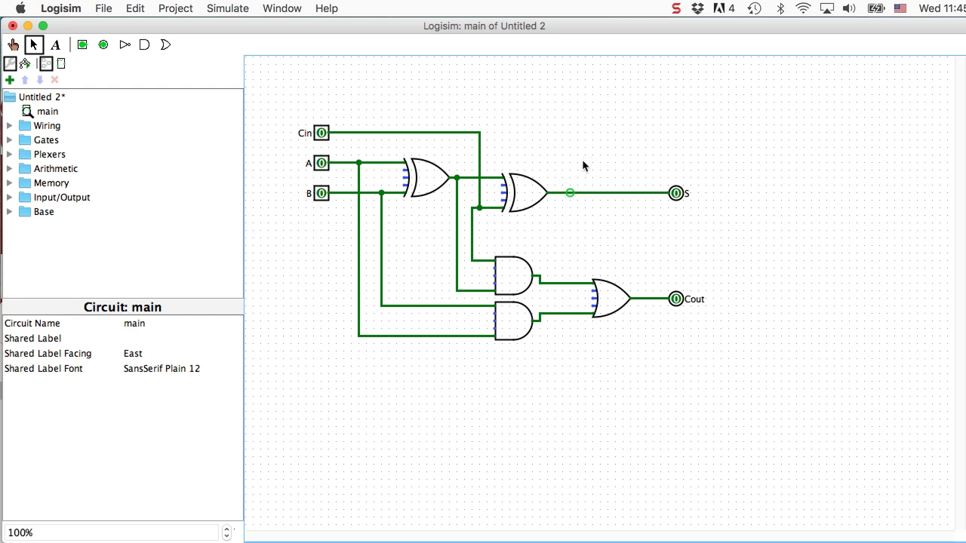
left_click(47, 111)
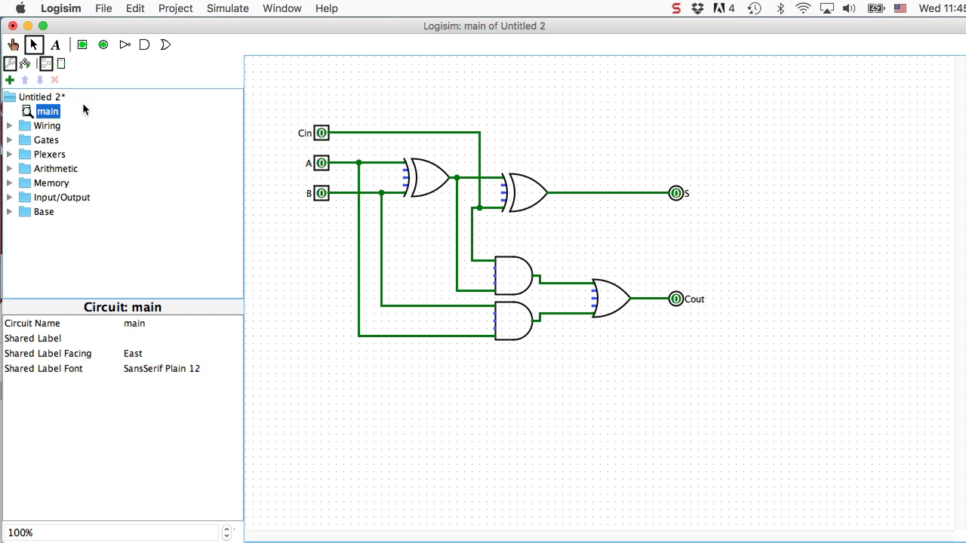
left_click(126, 325)
double_click(150, 324)
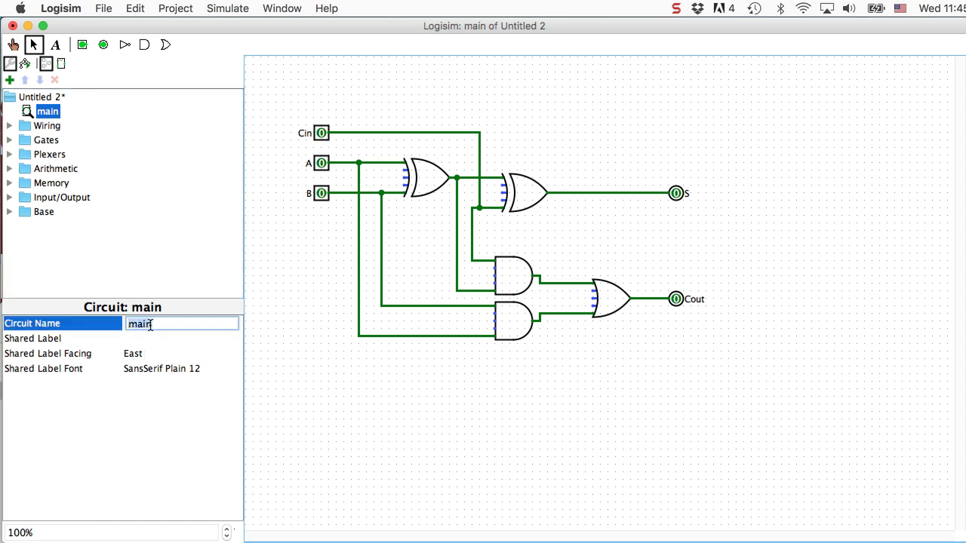
type("full adder")
key("Return")
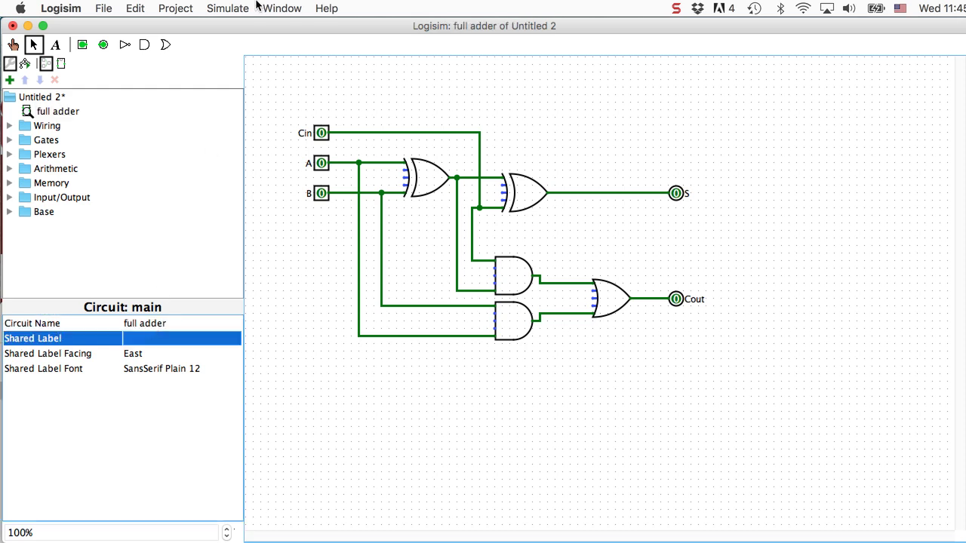
- Add a new circuit named 'ripple adder' to the project
left_click(175, 9)
left_click(178, 25)
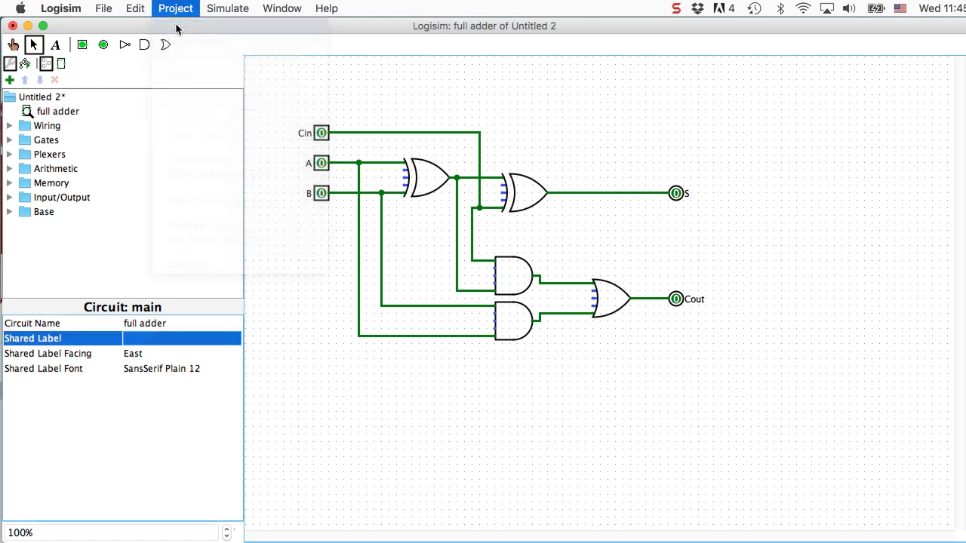
type("ripple")
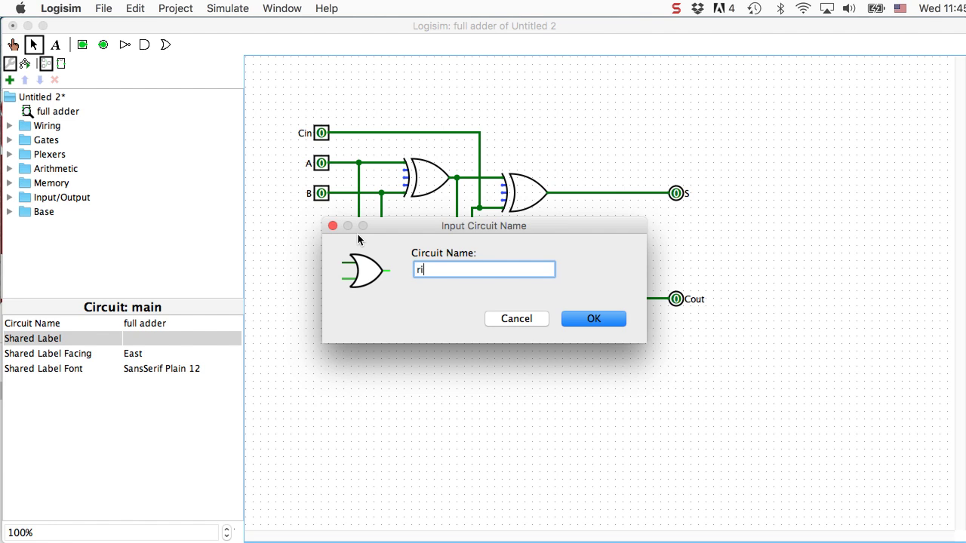
key("BackSpace")
key("BackSpace")
key("BackSpace")
type("ple adder")
key("Return")
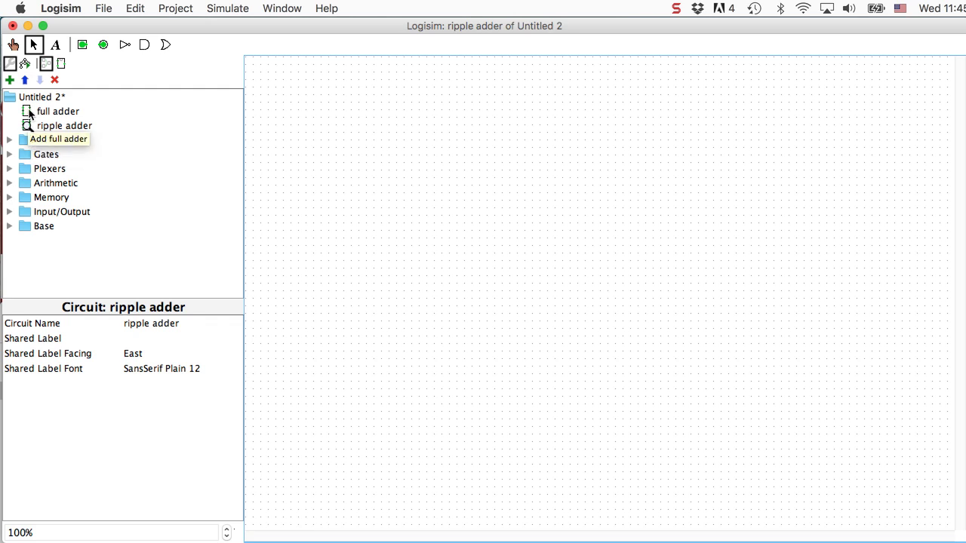
double_click(49, 111)
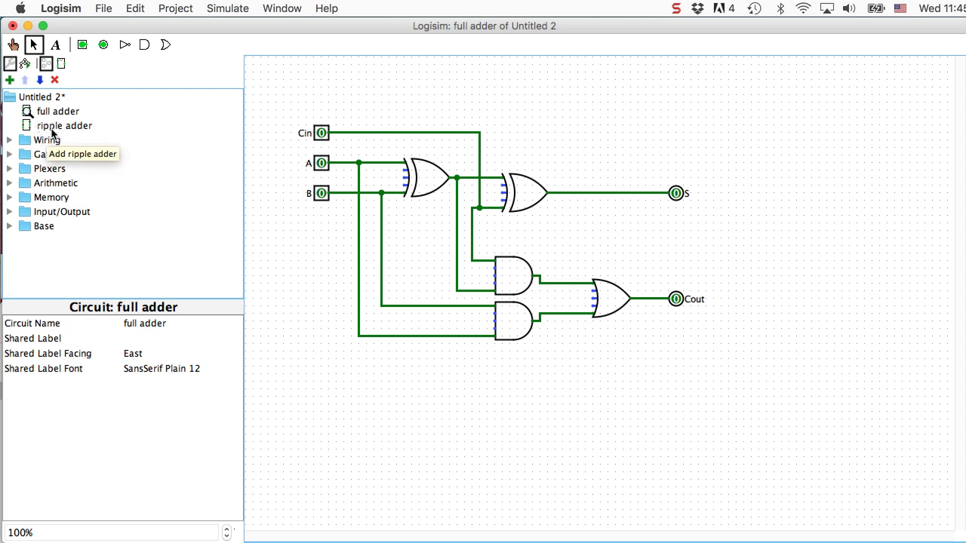
double_click(46, 127)
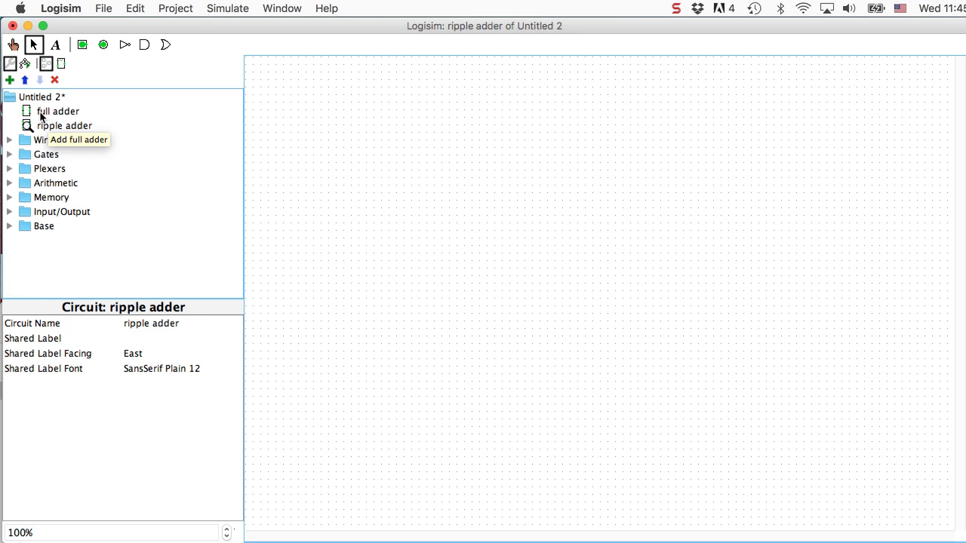
left_click(41, 115)
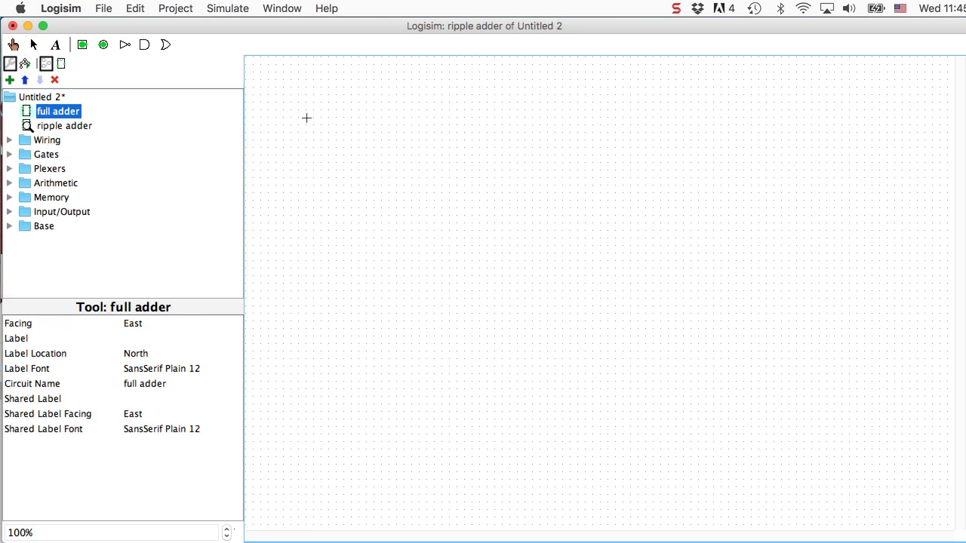
- Stack four full adder subcircuits top to bottom in the ripple adder canvas
left_click(554, 119)
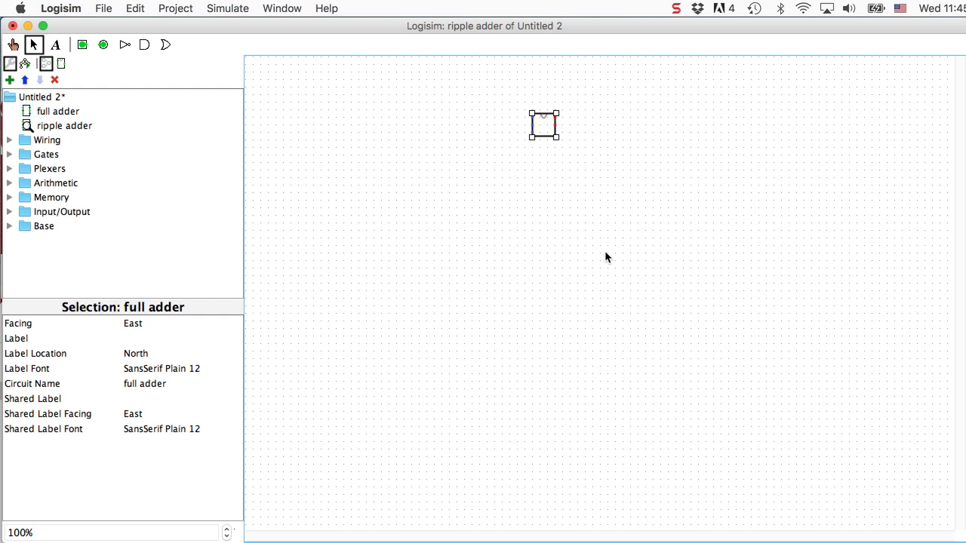
left_click(575, 131)
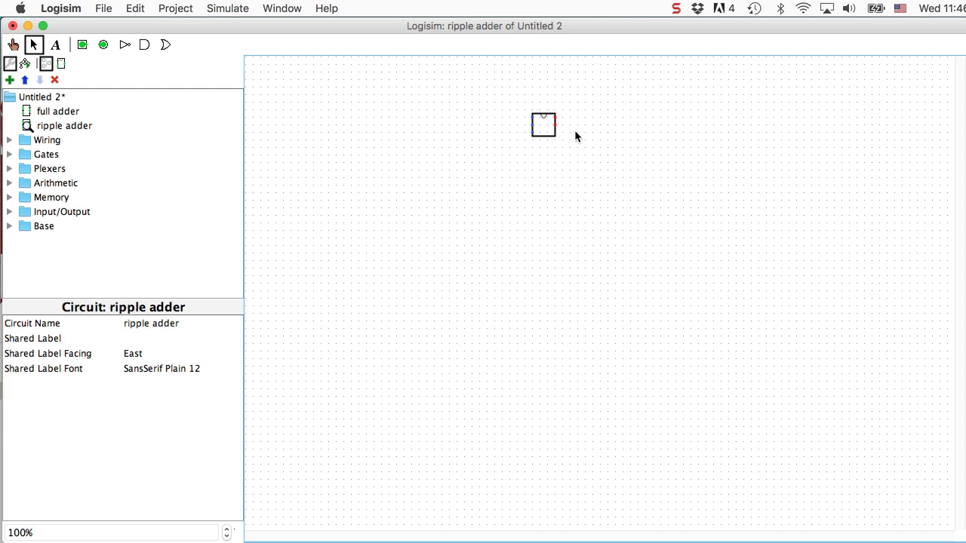
left_click(52, 111)
left_click(551, 185)
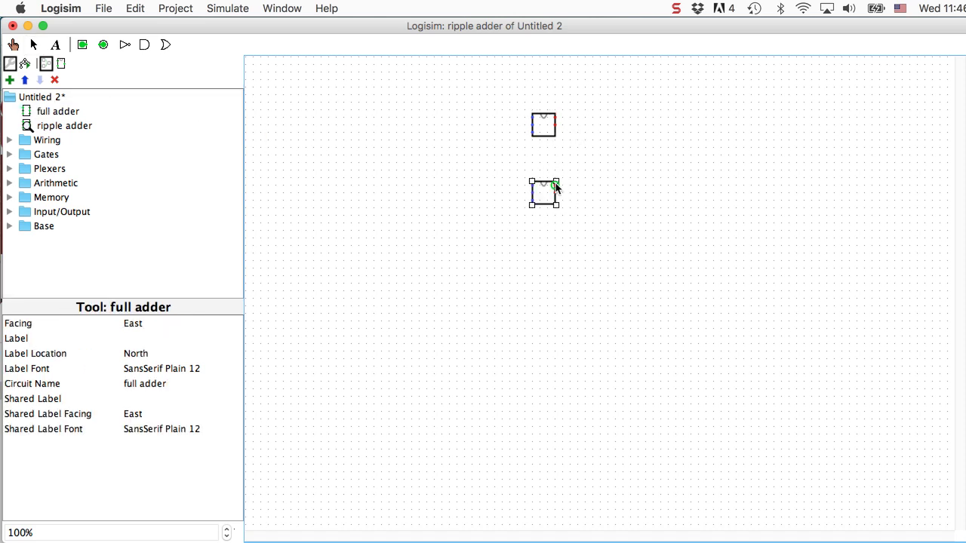
left_click(58, 113)
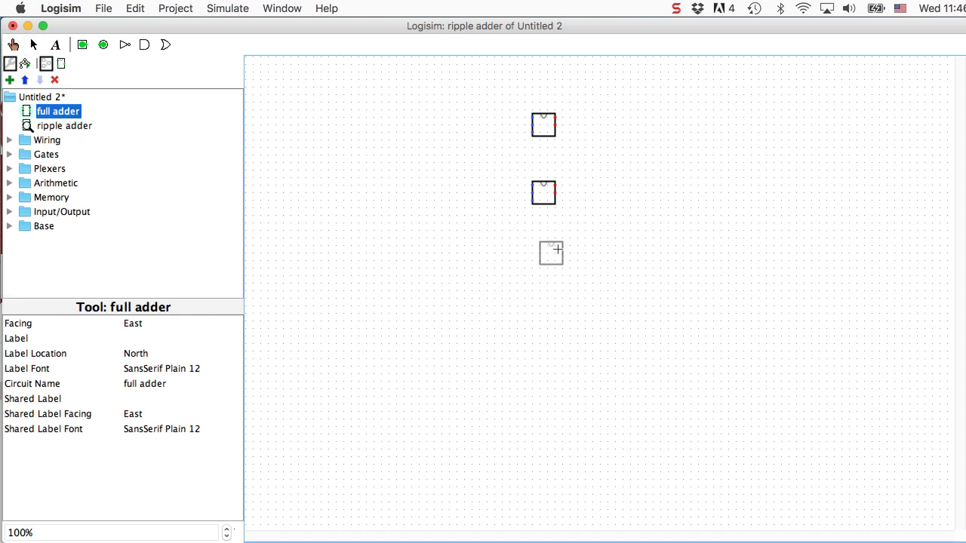
left_click(552, 253)
left_click(58, 111)
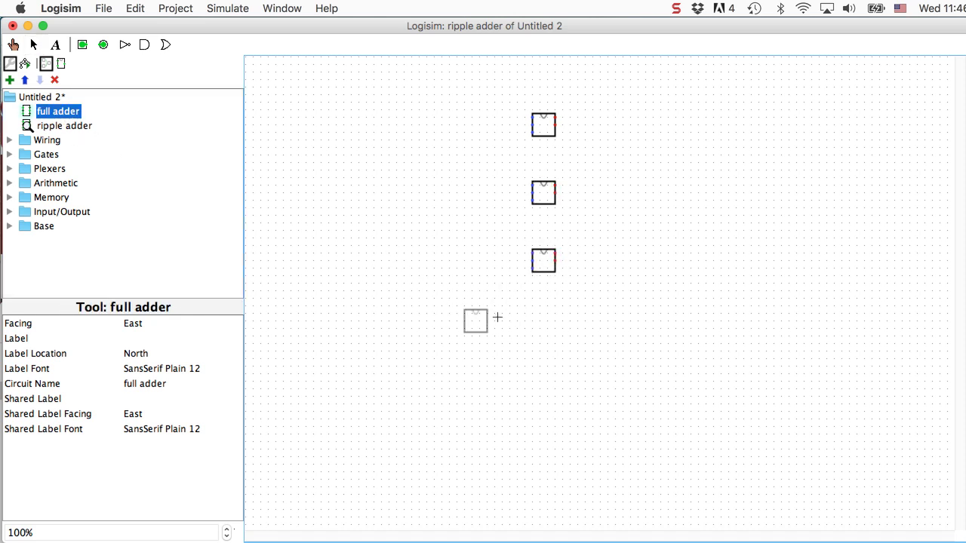
left_click(554, 323)
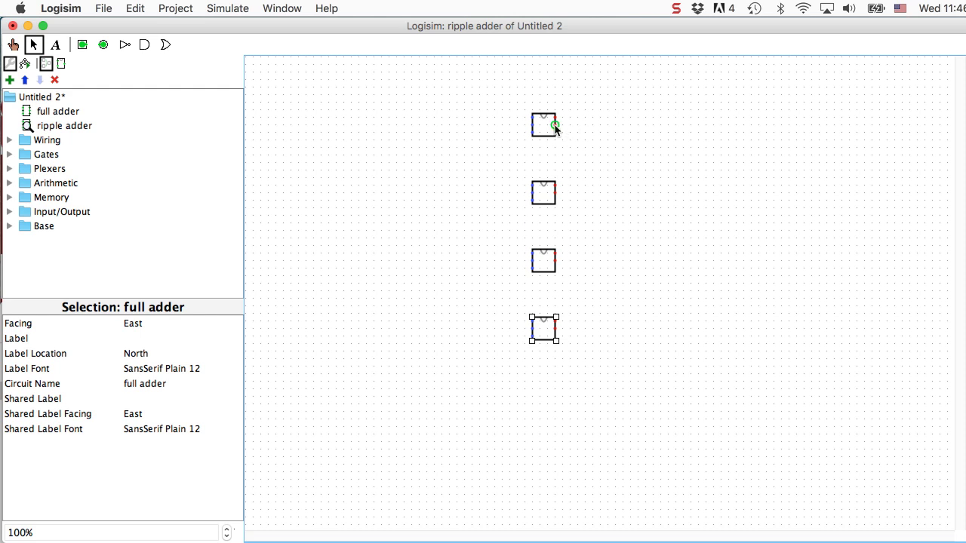
- Route carry wires from each full adder's Cout down to the next adder's Cin
mouse_move(556, 127)
left_mouse_down()
mouse_move(575, 130)
mouse_move(571, 161)
mouse_move(509, 162)
mouse_move(509, 181)
mouse_move(565, 194)
mouse_move(571, 224)
mouse_move(513, 227)
mouse_move(508, 252)
left_mouse_up()
left_click_drag(509, 252, 531, 321)
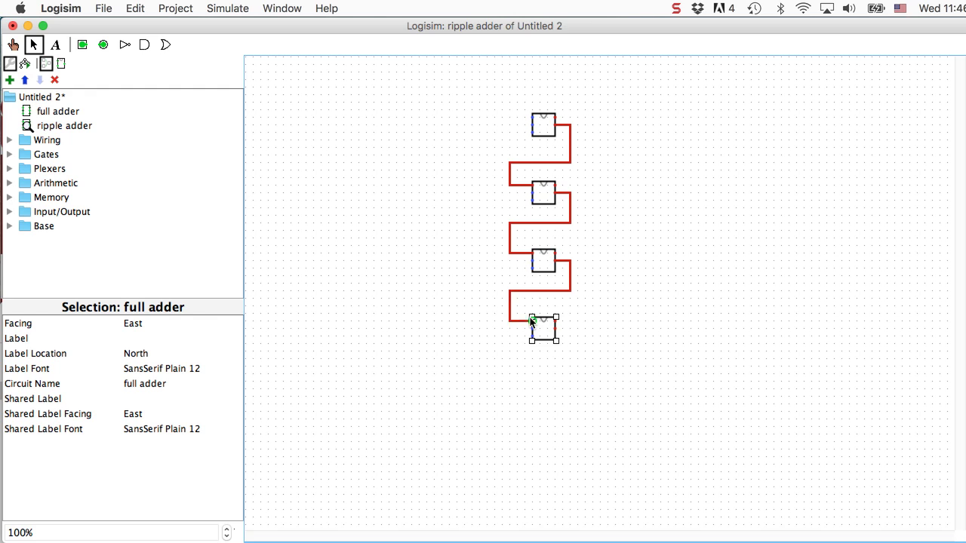
- Add text 'LSB' above the top full adder and 'MSB' below the bottom one
left_click(56, 45)
left_click(538, 100)
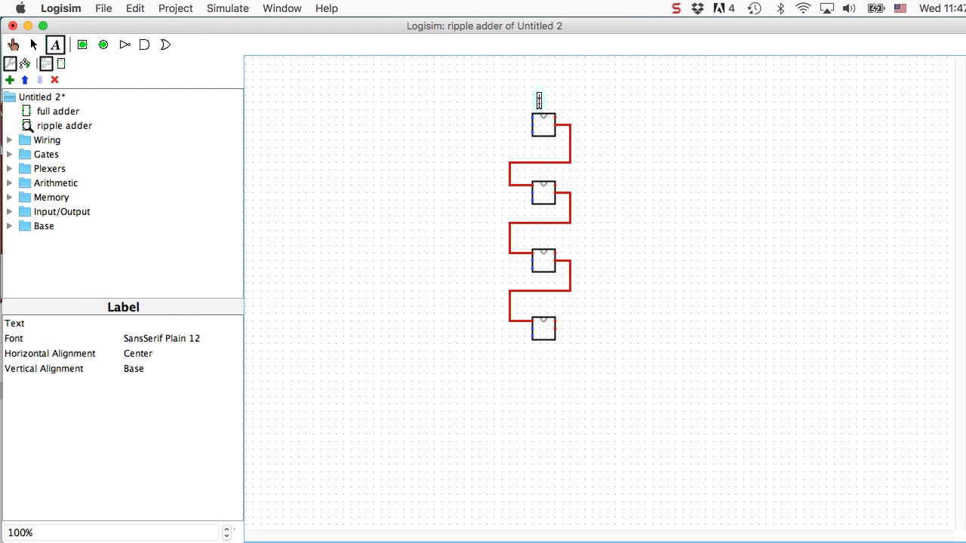
type("LSB")
left_click(545, 353)
type("MSB")
- Place a Splitter left of the adders with Fan Out 4 and Bit Width In 4
left_click(10, 141)
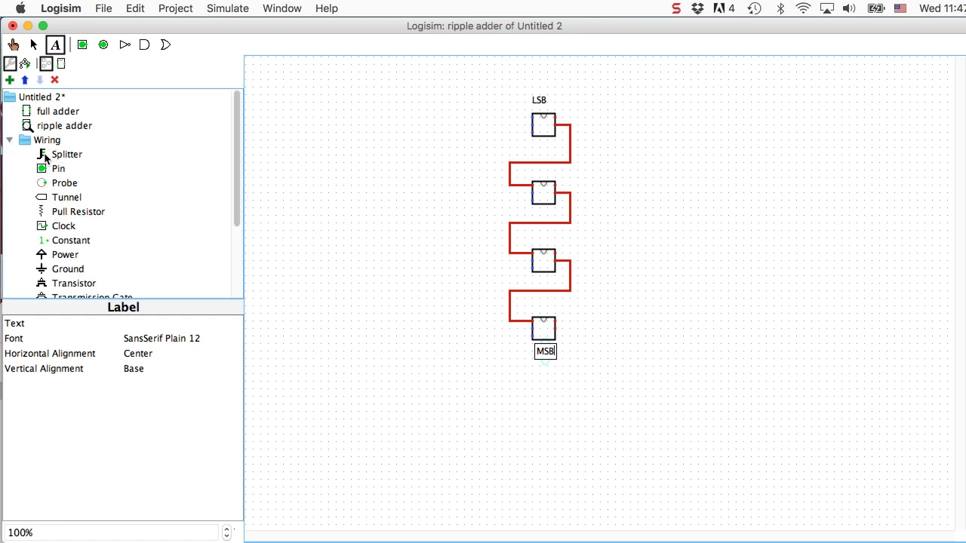
left_click(57, 156)
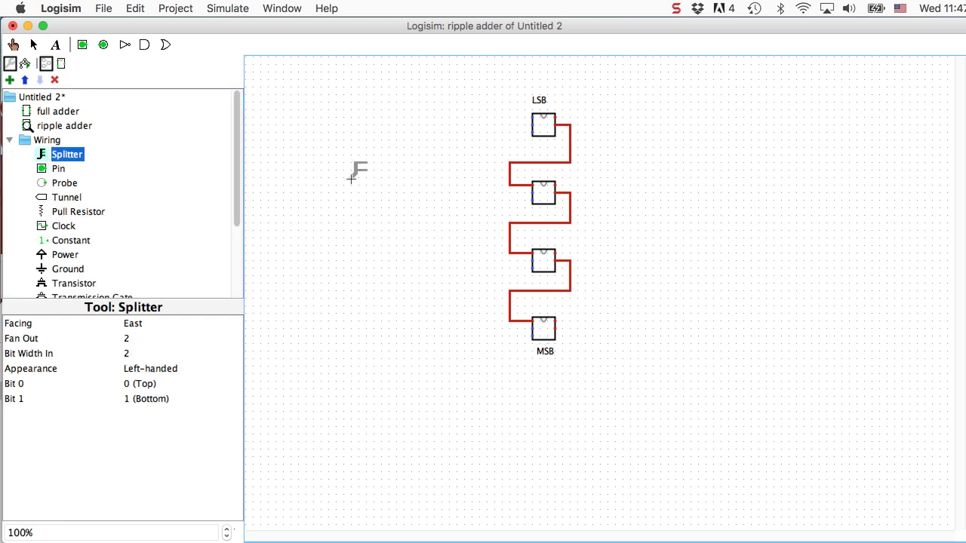
left_click(405, 146)
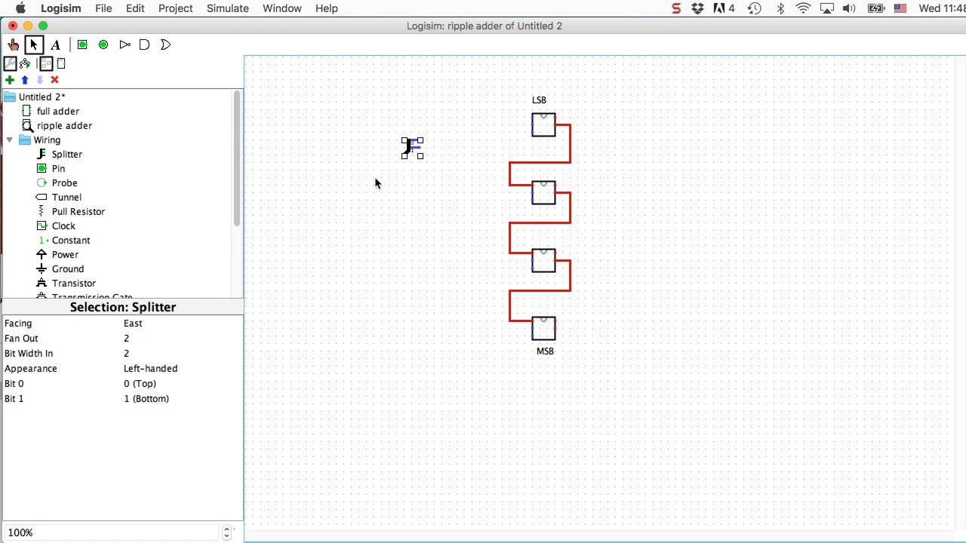
left_click(128, 339)
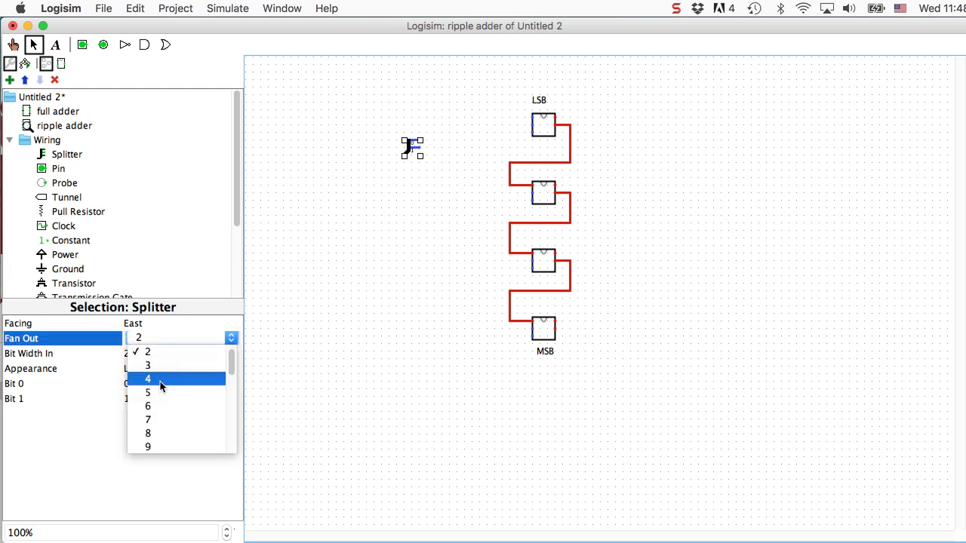
left_click(133, 375)
left_click(130, 354)
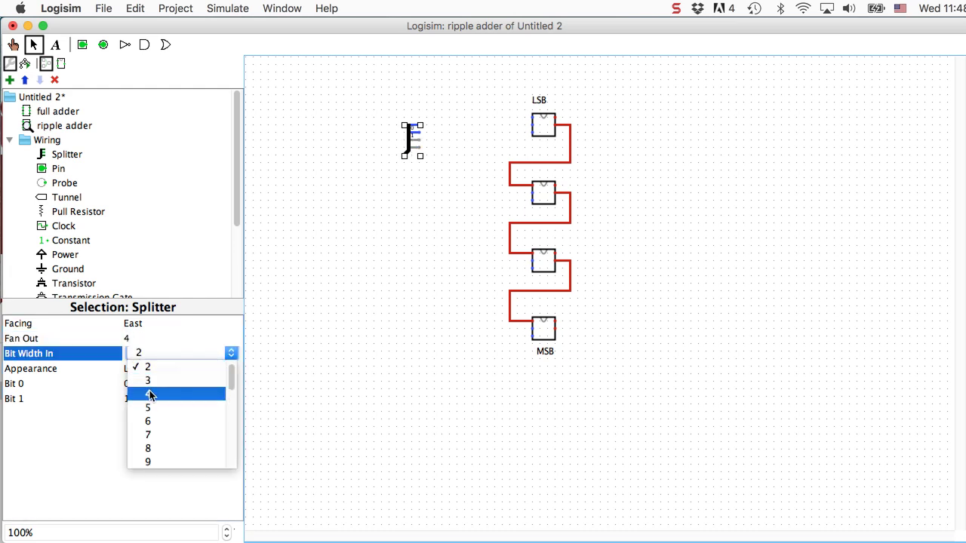
left_click(148, 393)
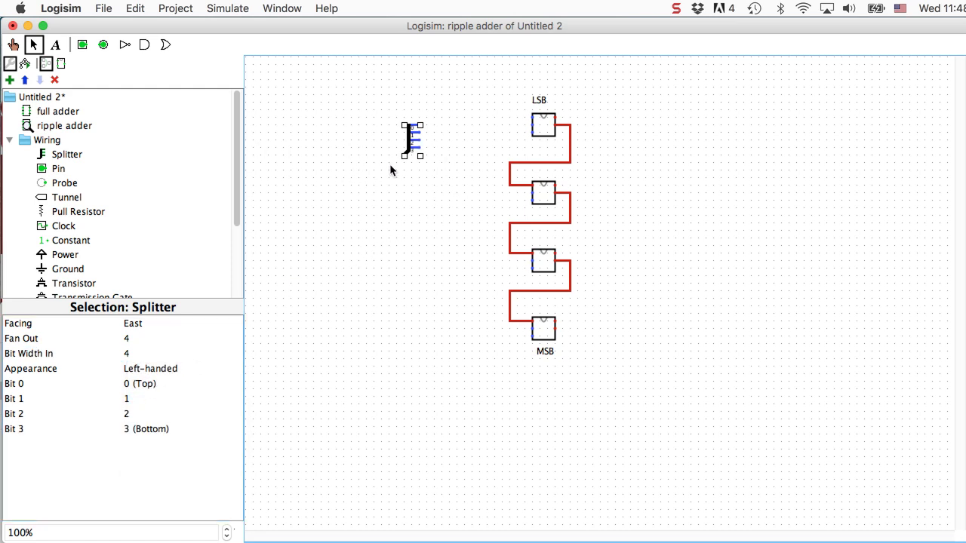
left_click(82, 45)
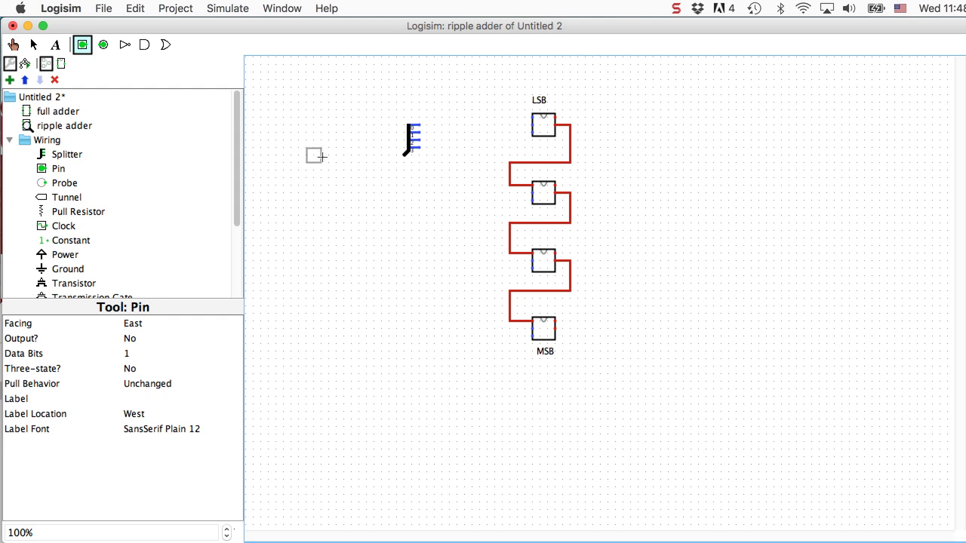
- Add a 4-bit input pin wired into the splitter's input
left_click(323, 155)
left_click_drag(324, 156, 404, 156)
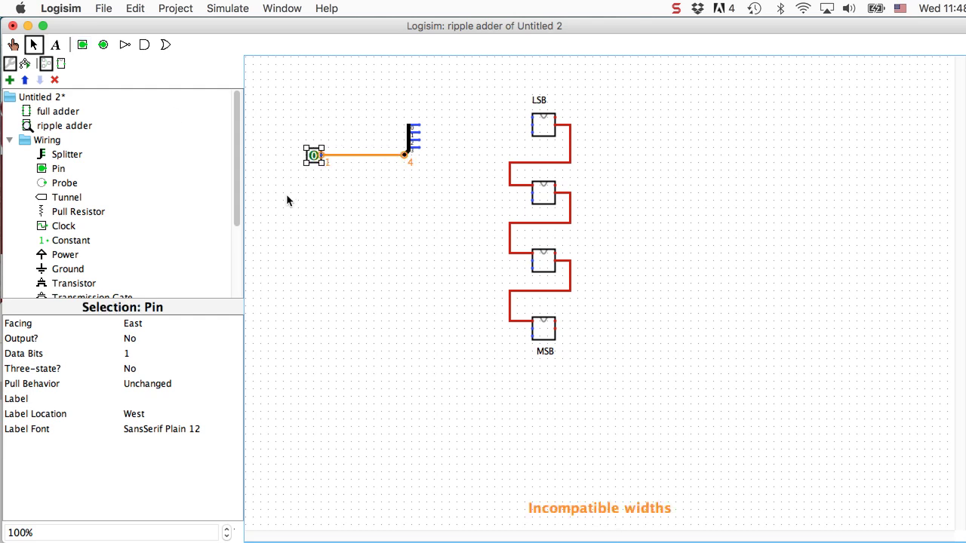
left_click(194, 352)
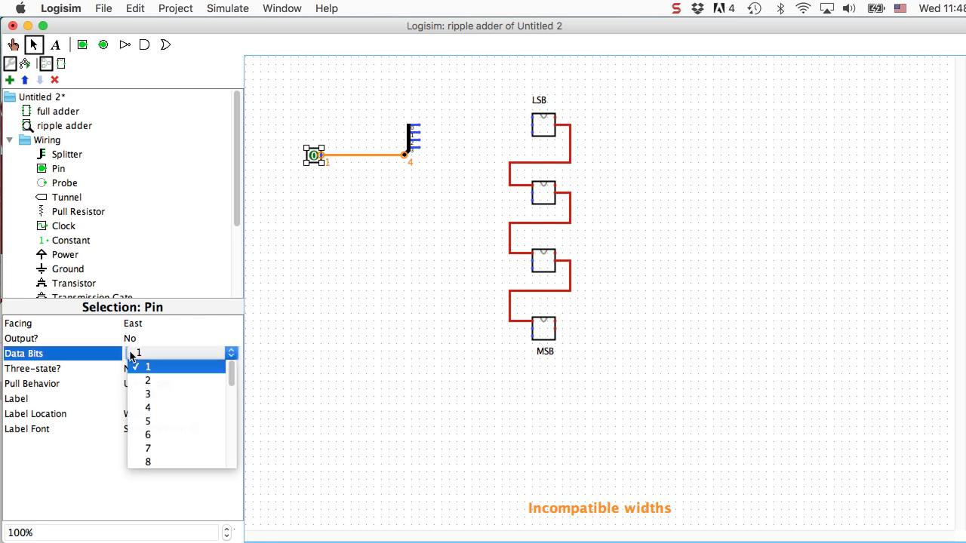
left_click(156, 405)
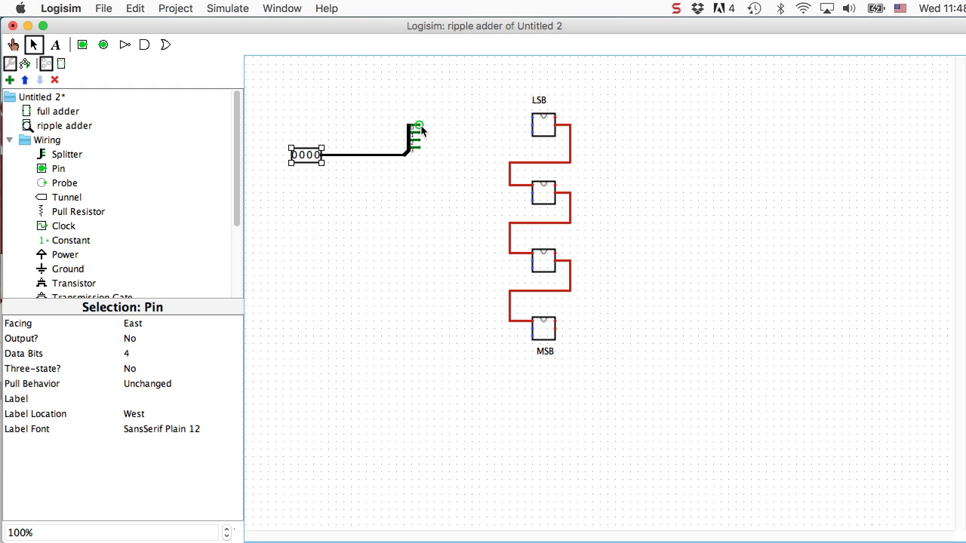
- Wire splitter bits 0–3 to the first input of each full adder, LSB to MSB
left_click_drag(523, 132, 532, 126)
mouse_move(419, 136)
left_mouse_down()
mouse_move(489, 147)
mouse_move(495, 194)
mouse_move(532, 193)
left_mouse_up()
mouse_move(419, 140)
left_mouse_down()
mouse_move(479, 192)
mouse_move(478, 261)
mouse_move(532, 261)
left_mouse_up()
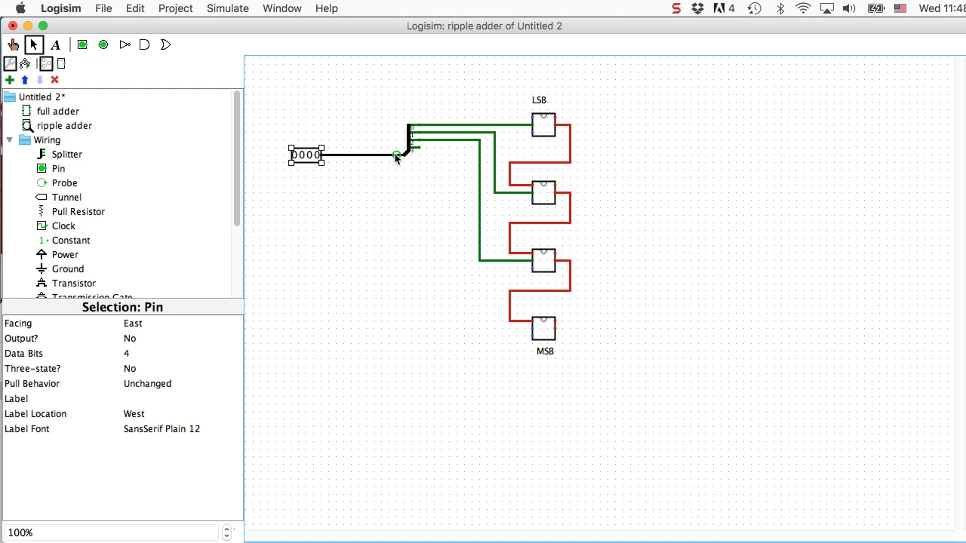
mouse_move(420, 151)
left_mouse_down()
mouse_move(474, 227)
mouse_move(457, 295)
mouse_move(473, 330)
mouse_move(532, 329)
left_mouse_up()
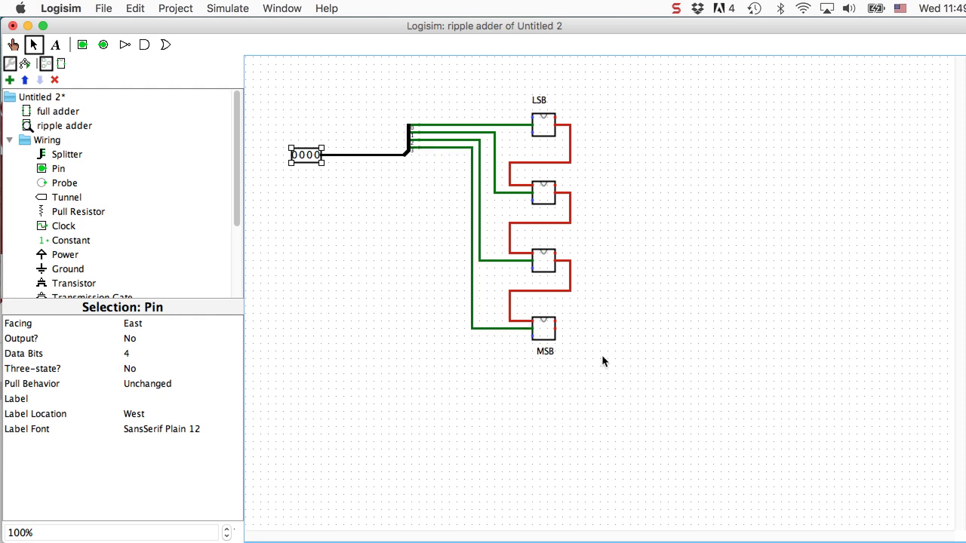
- Place a second splitter below the first with Bit Width In 4 and Fan Out 4
left_click(58, 156)
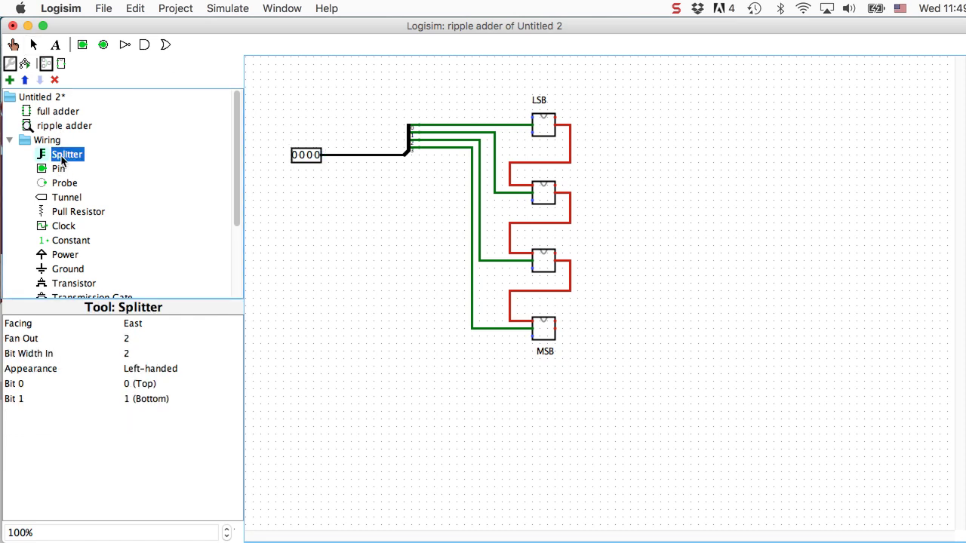
left_click(400, 205)
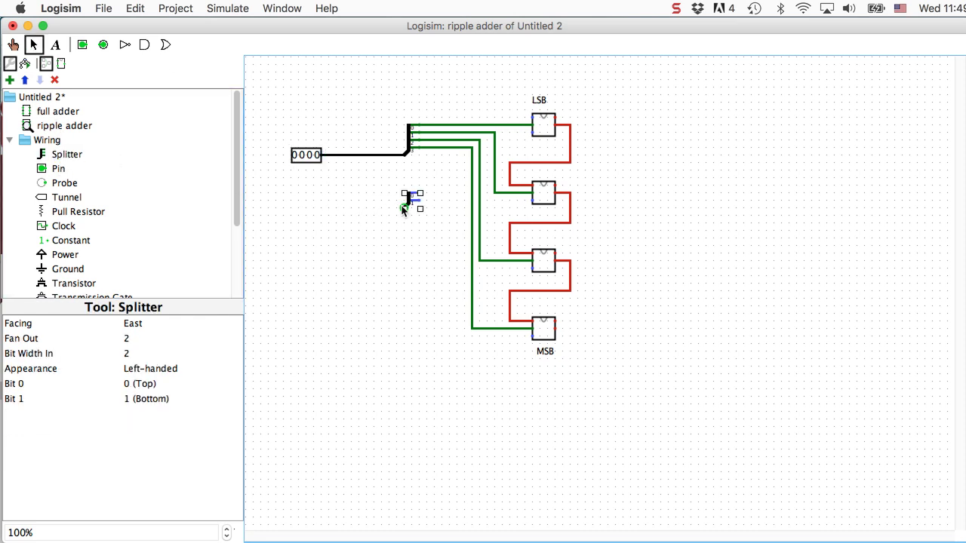
left_click(127, 354)
left_click(154, 394)
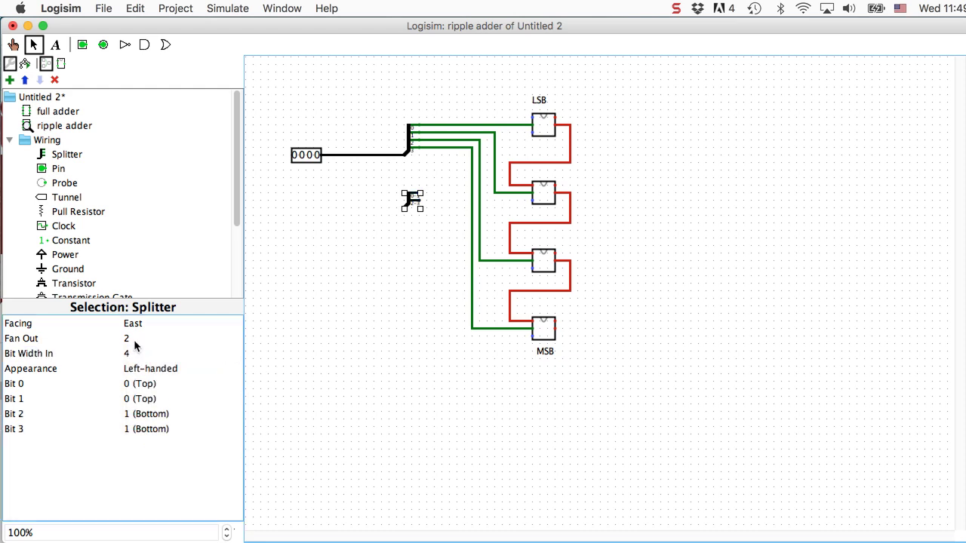
left_click(136, 338)
left_click(168, 381)
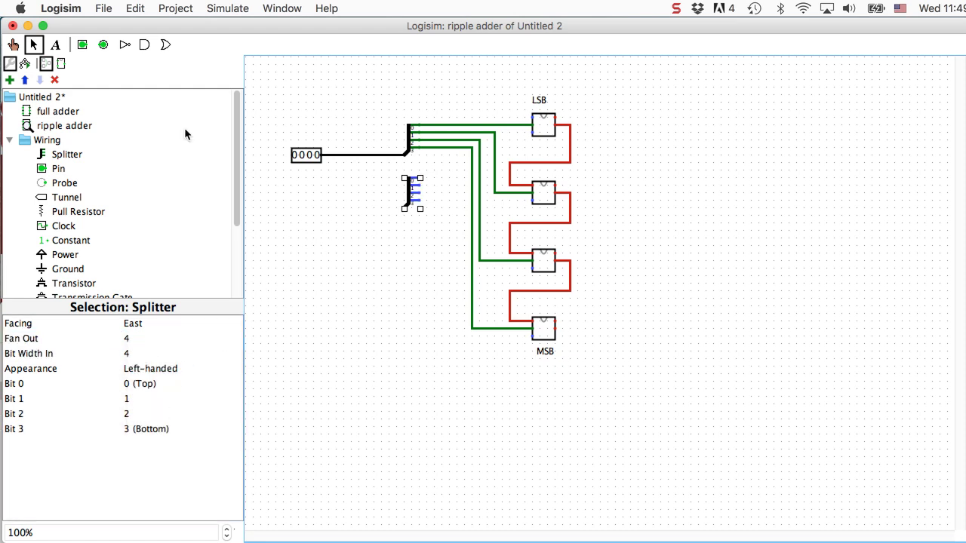
- Add a second 4-bit input pin wired into the new splitter
left_click(82, 47)
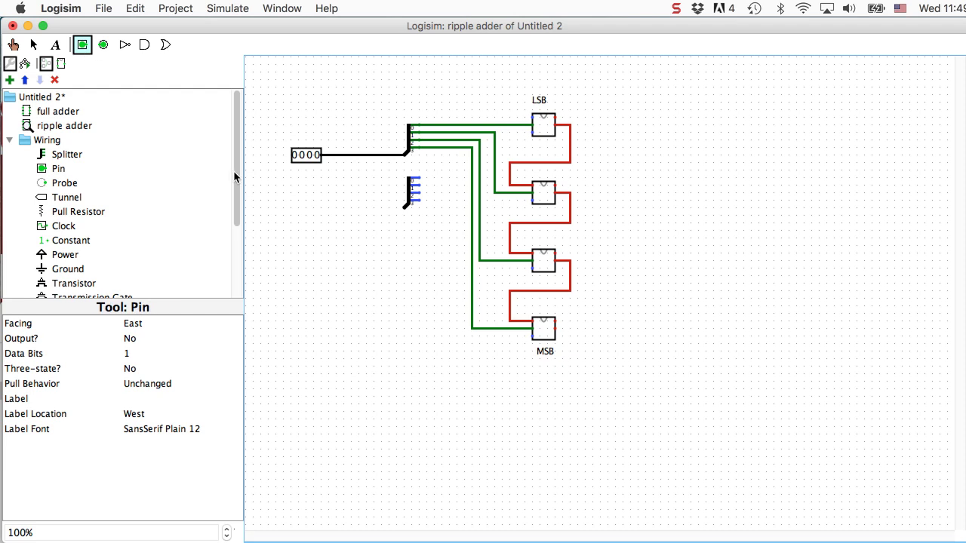
left_click(314, 208)
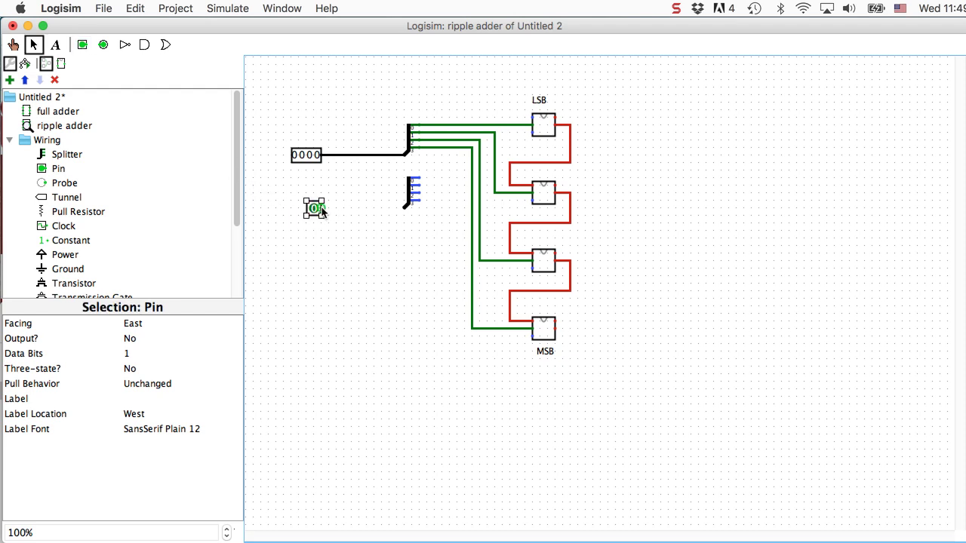
left_click_drag(321, 211, 402, 209)
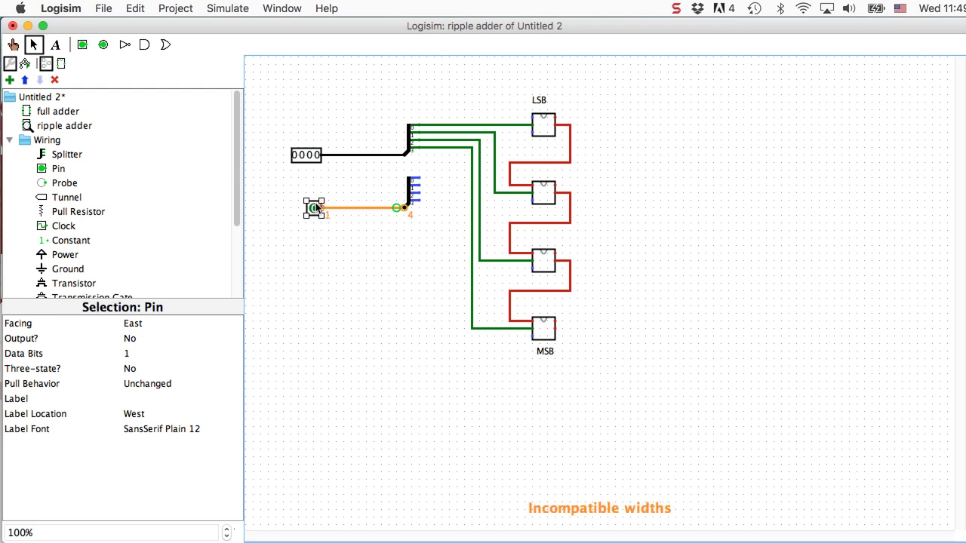
left_click(129, 354)
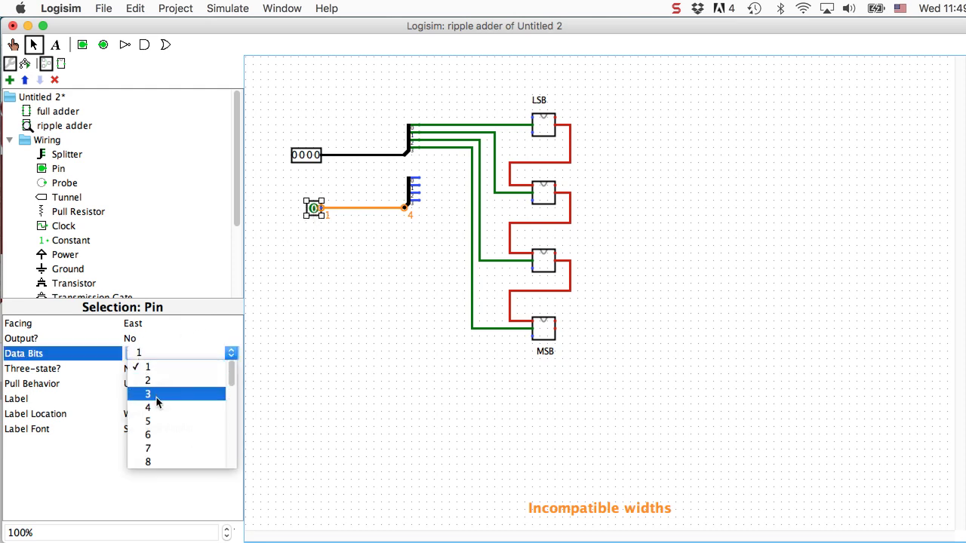
left_click(155, 405)
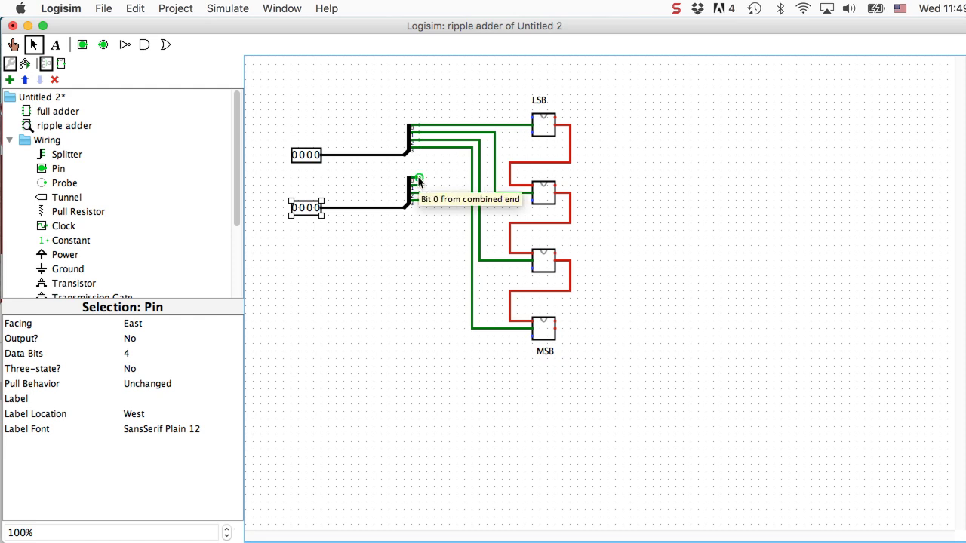
- Wire the second splitter's bits 0–3 to the other input of each full adder
left_click_drag(419, 182, 532, 132)
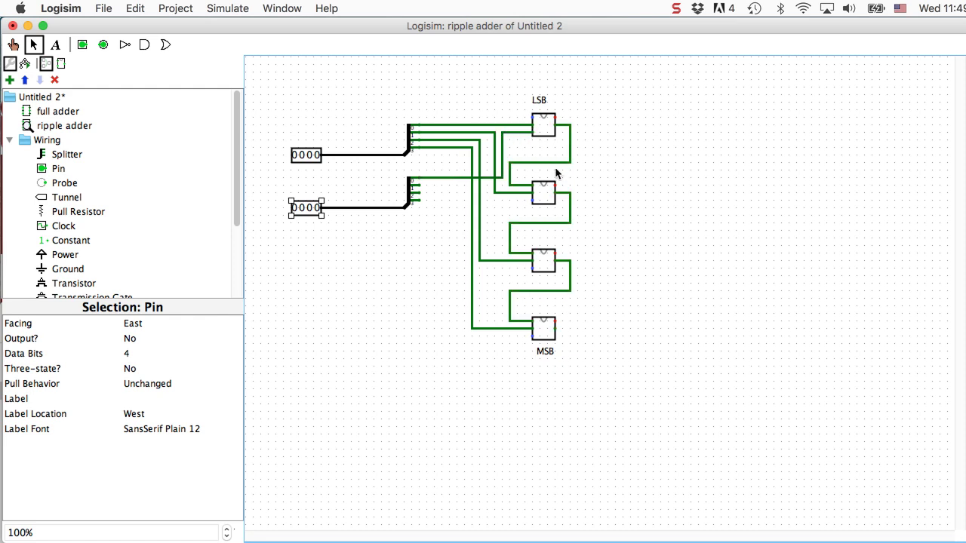
left_click_drag(420, 186, 531, 200)
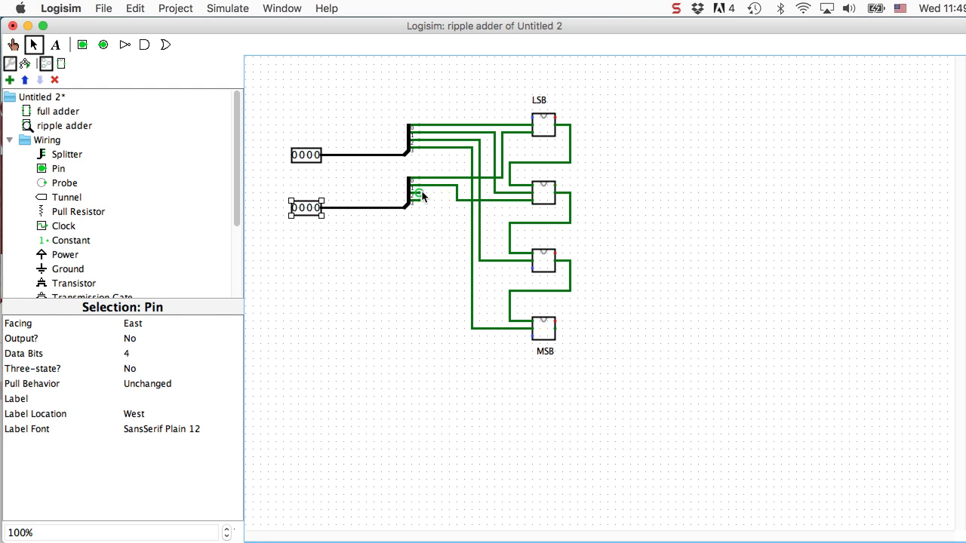
left_click_drag(421, 193, 449, 269)
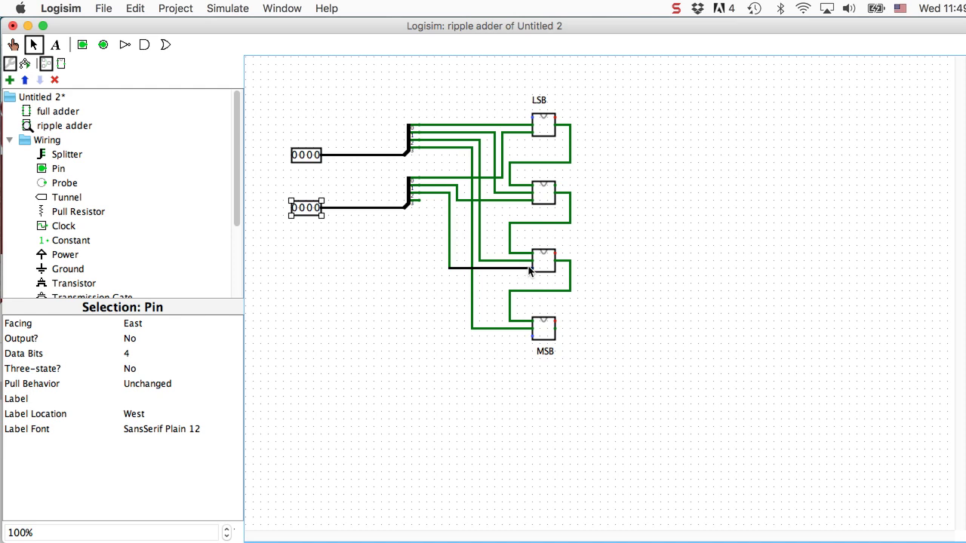
left_click_drag(531, 270, 531, 268)
left_click_drag(421, 202, 534, 337)
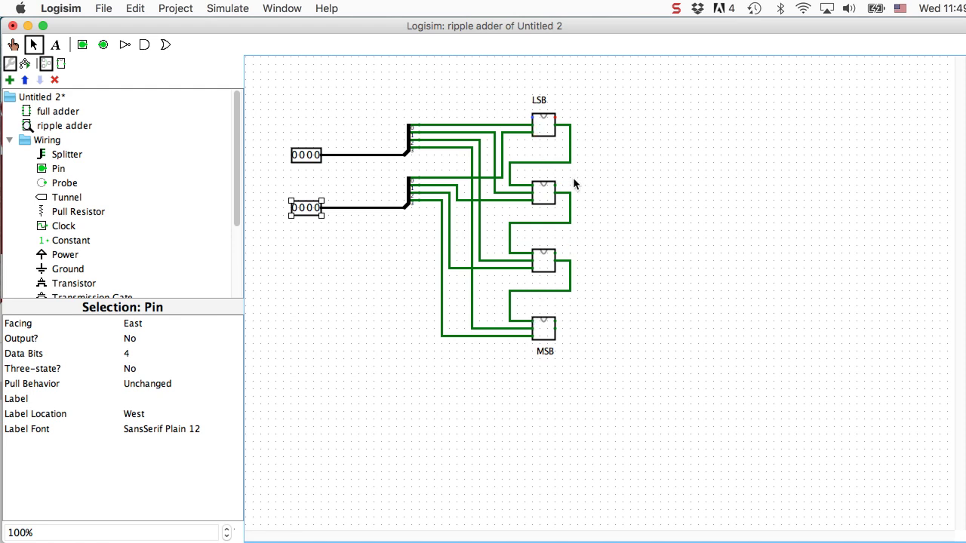
left_click(63, 156)
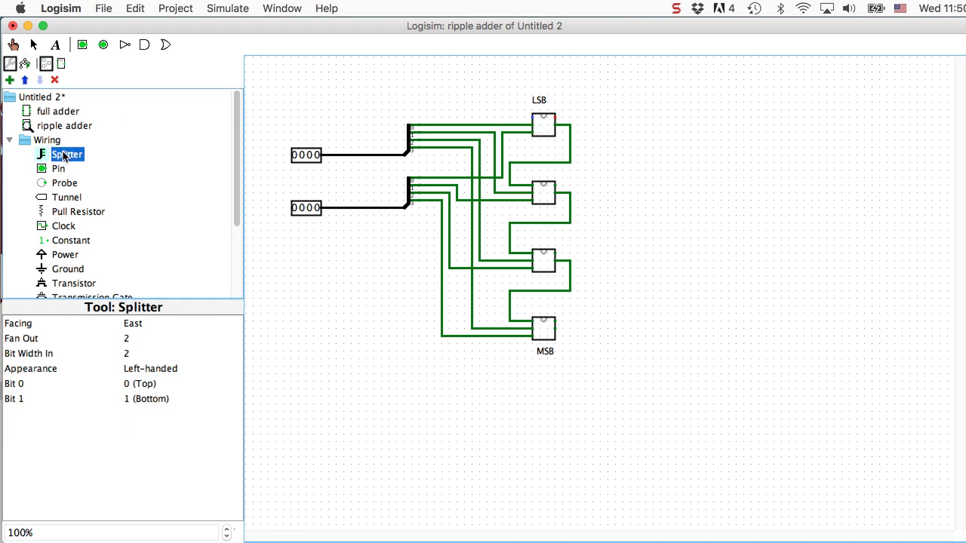
- Place a west-facing splitter with Fan Out 4 and Bit Width In 4, level with the LSB adder
left_click(648, 188)
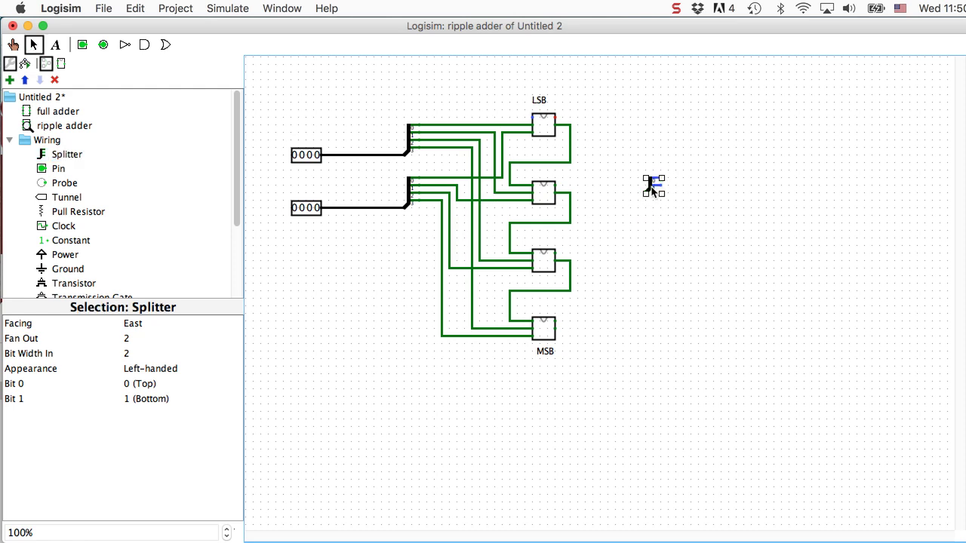
left_click(138, 328)
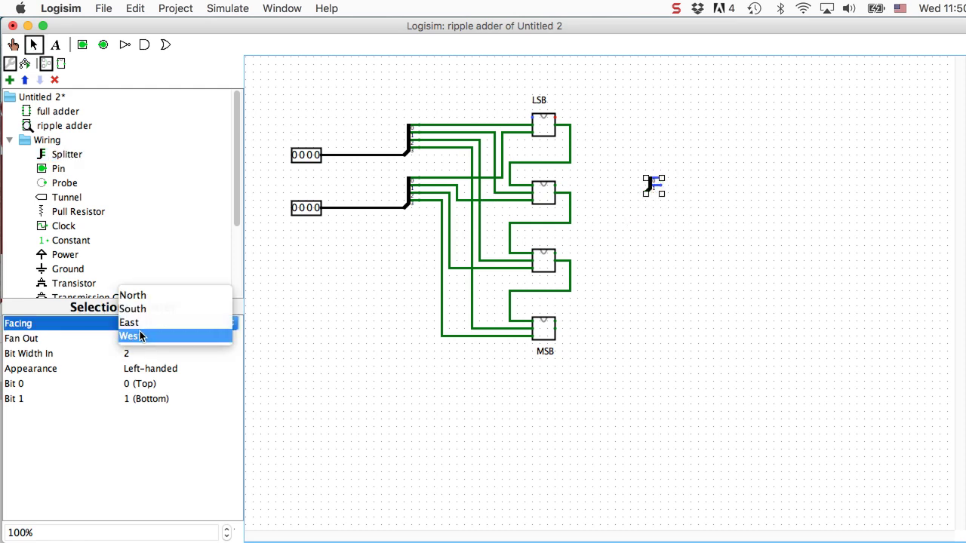
left_click(138, 334)
left_click(151, 339)
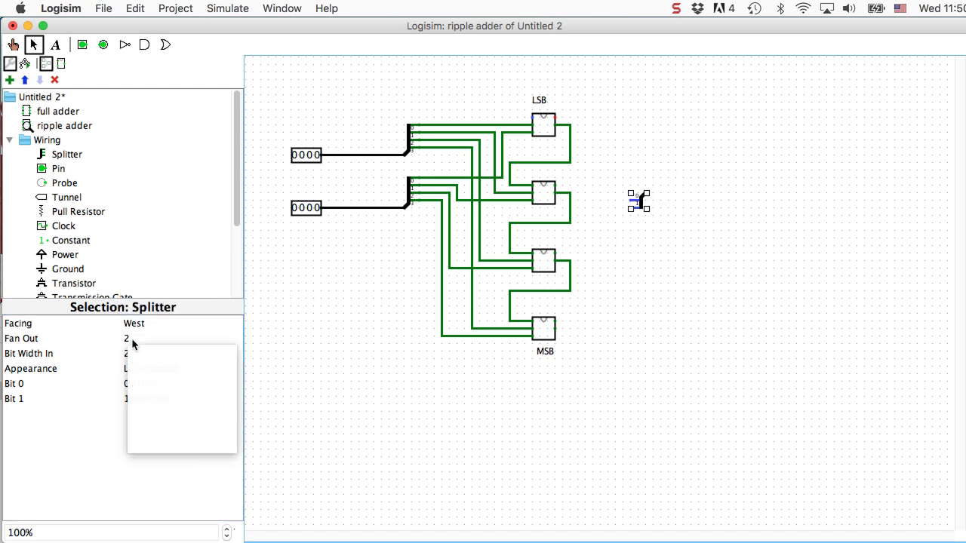
left_click(144, 377)
left_click(134, 355)
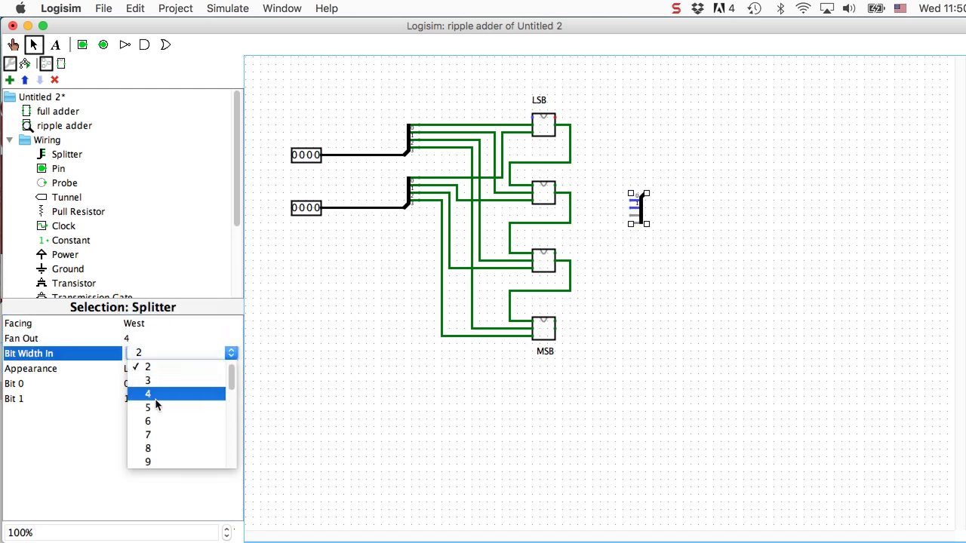
left_click(151, 394)
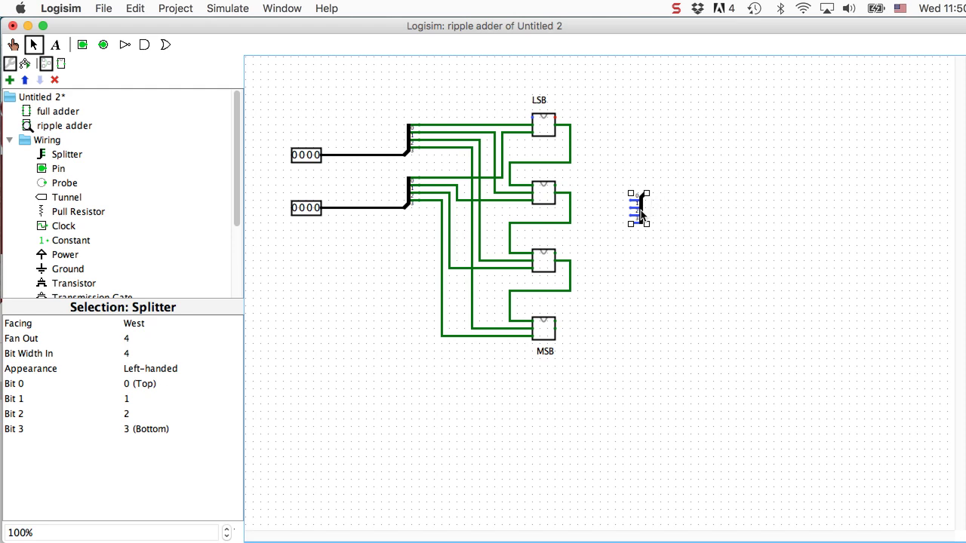
key("BackSpace")
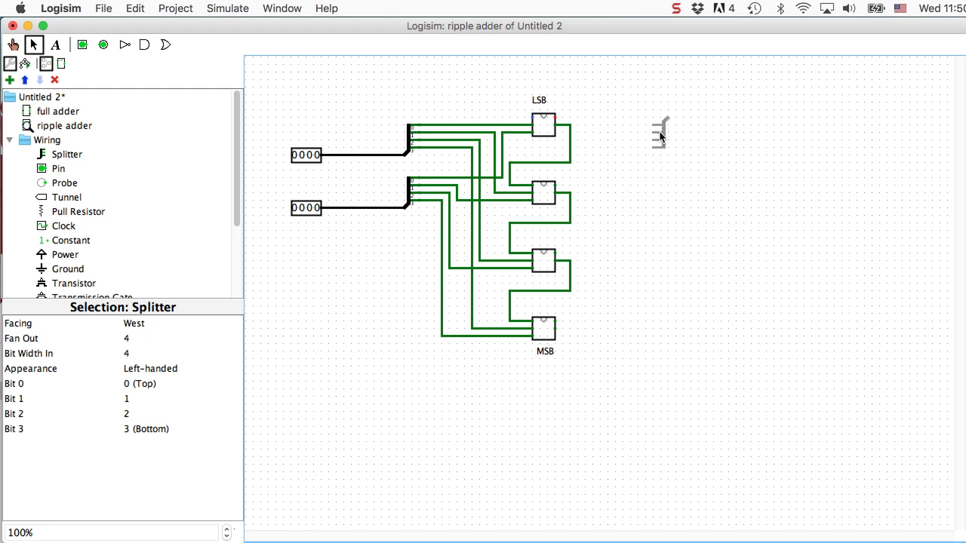
left_click(657, 130)
- Wire each full adder's sum output, LSB to MSB, into the splitter's four ends
left_click_drag(557, 119, 649, 118)
left_click_drag(557, 186, 645, 126)
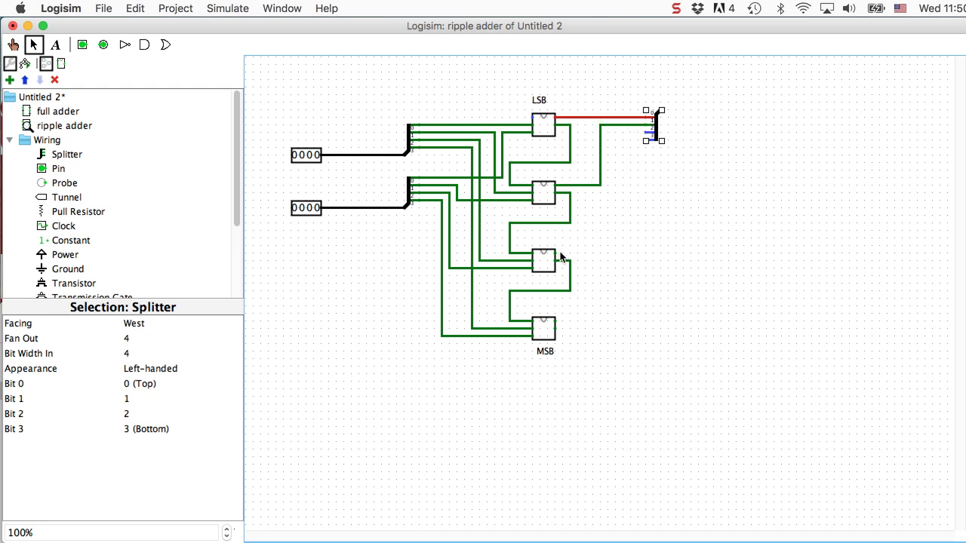
left_click_drag(556, 254, 646, 134)
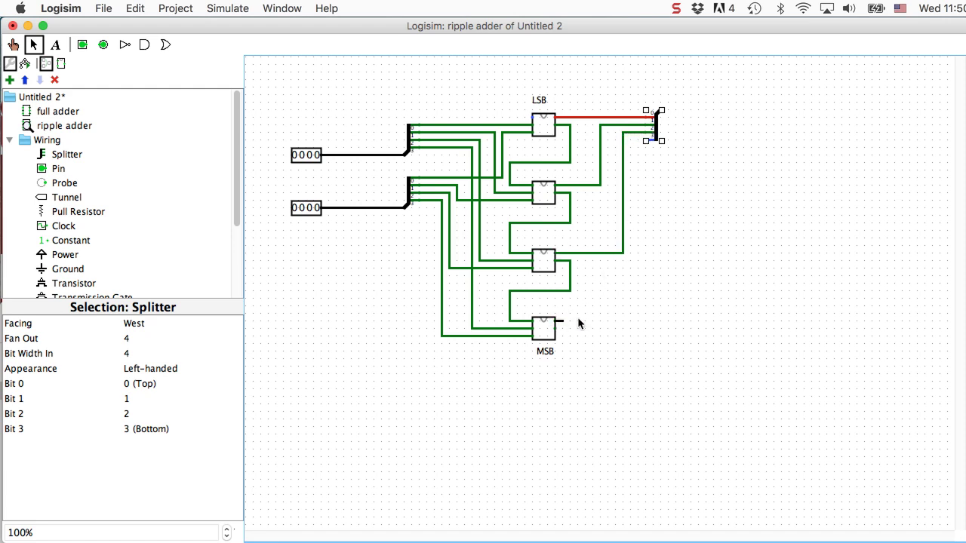
left_click_drag(578, 323, 639, 142)
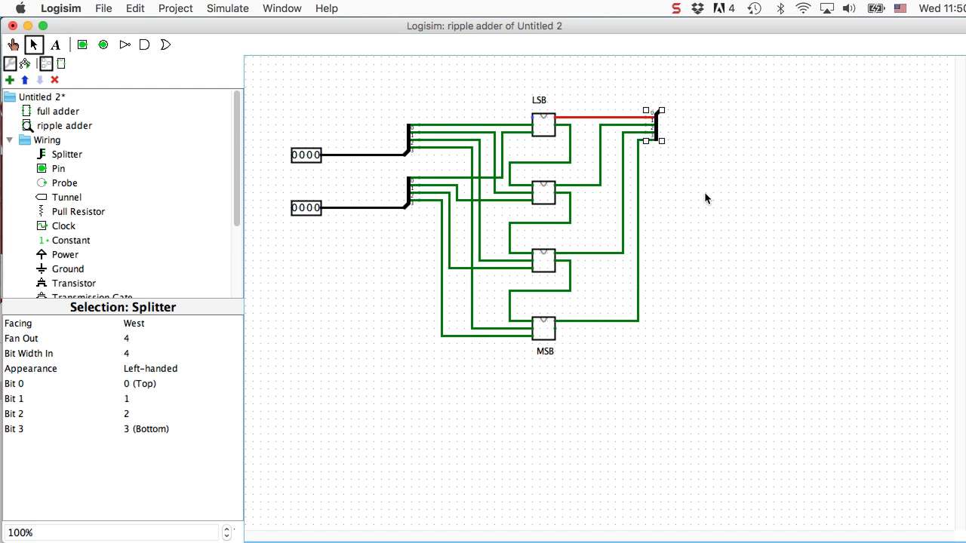
- Add a 4-bit output pin labelled 'sum' wired to the splitter's bundled end
left_click(103, 45)
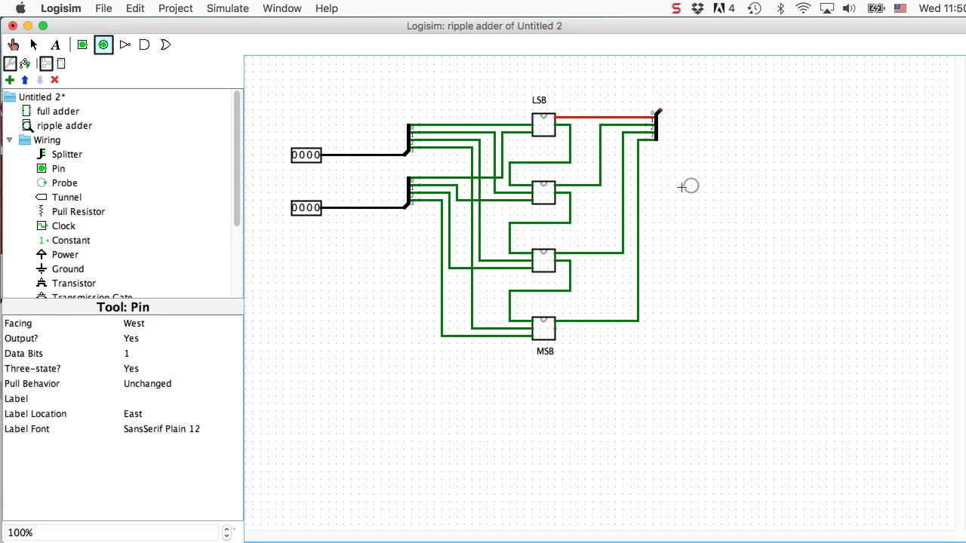
left_click(719, 110)
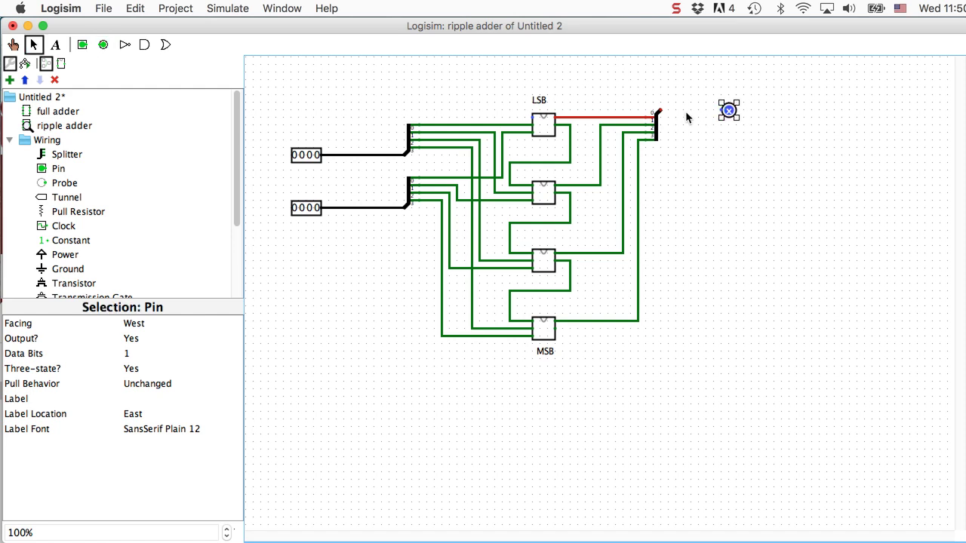
left_click_drag(659, 110, 722, 110)
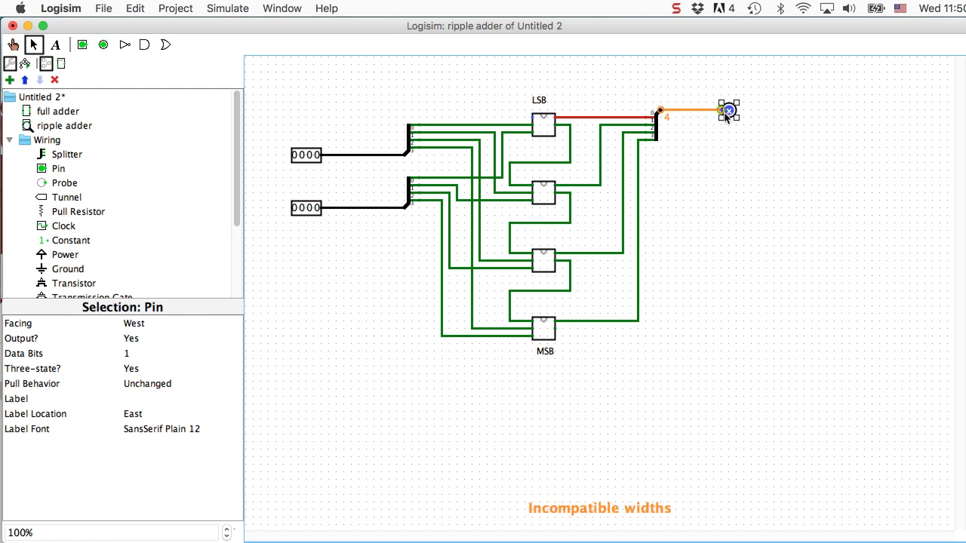
left_click(128, 353)
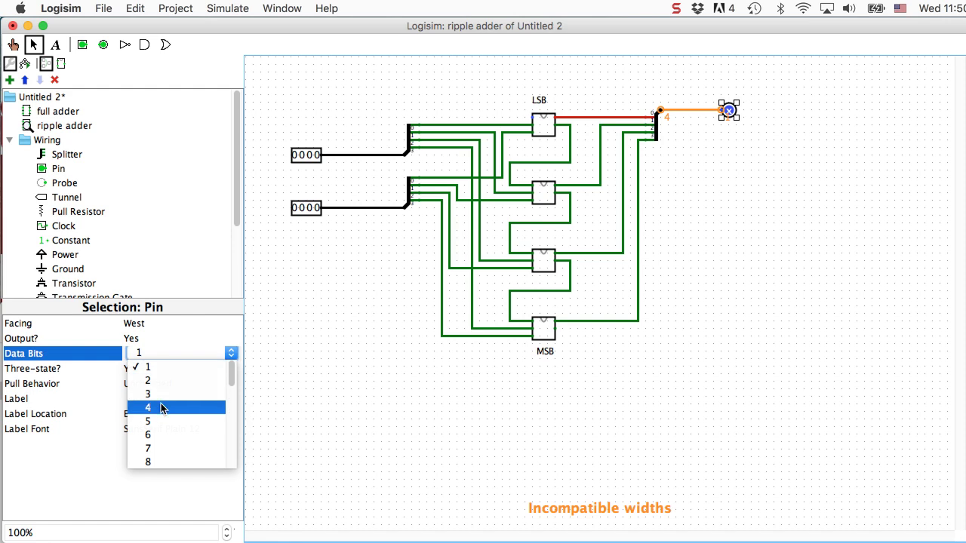
left_click(147, 404)
left_click(137, 400)
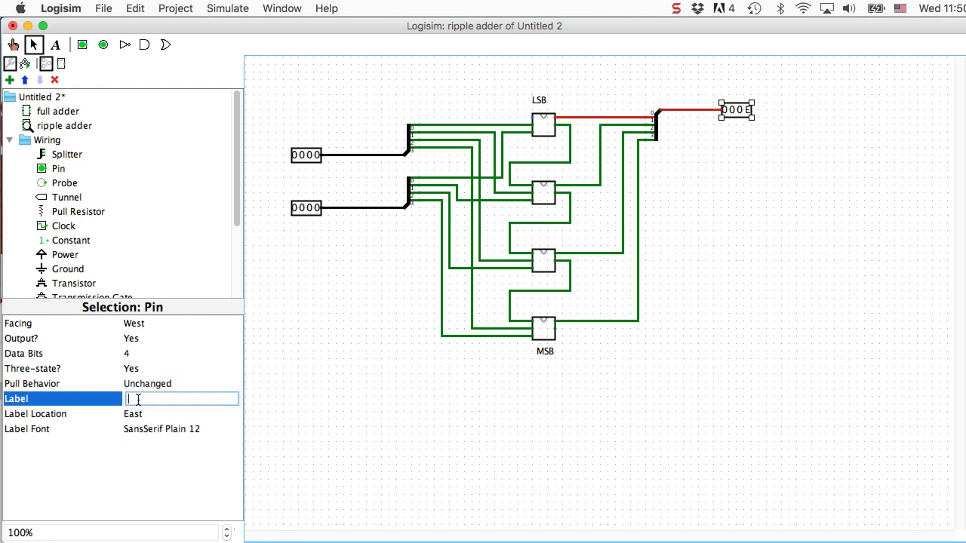
type("sum")
key("Return")
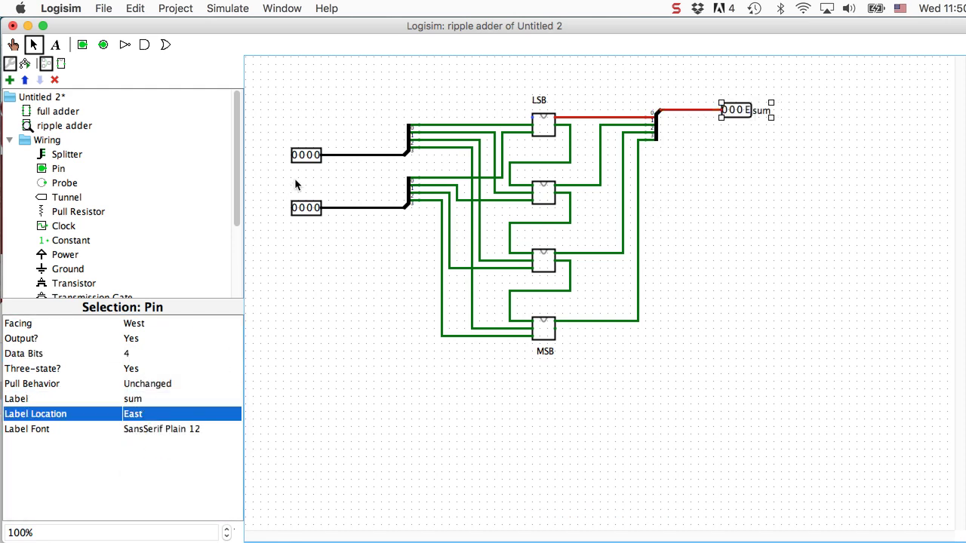
- Label the top input pin 'A' and the lower input pin 'B'
left_click(305, 155)
left_click(152, 399)
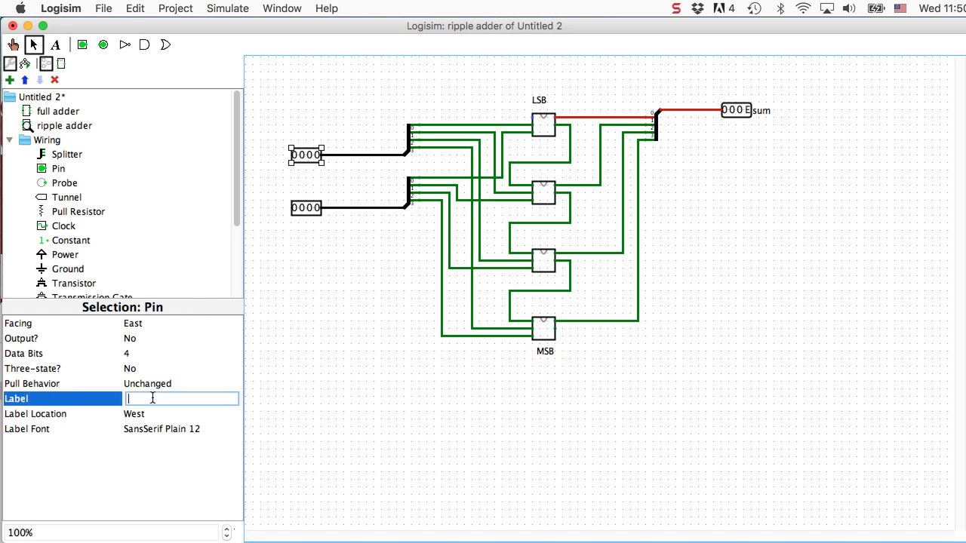
type("A")
key("Return")
left_click(373, 274)
left_click(306, 207)
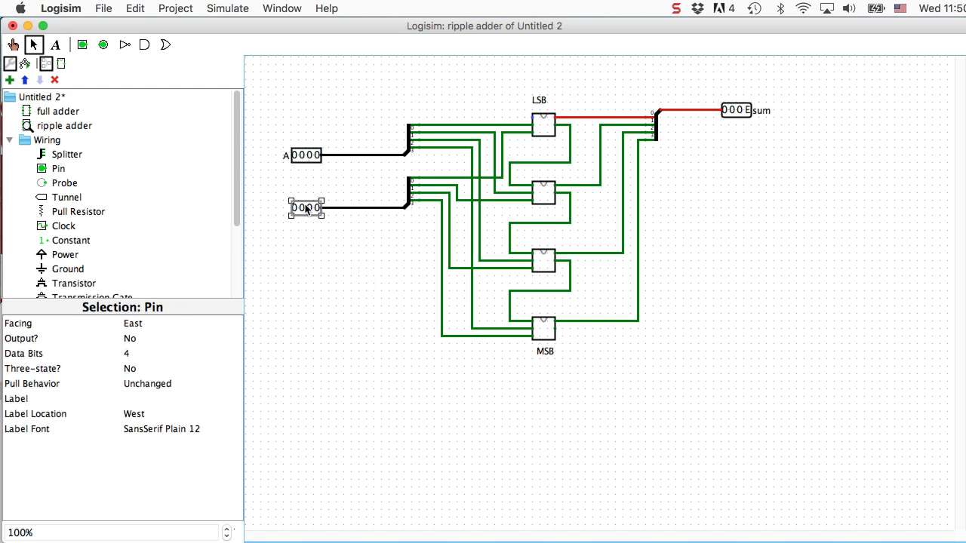
left_click(144, 400)
type("B")
key("Return")
left_click(345, 351)
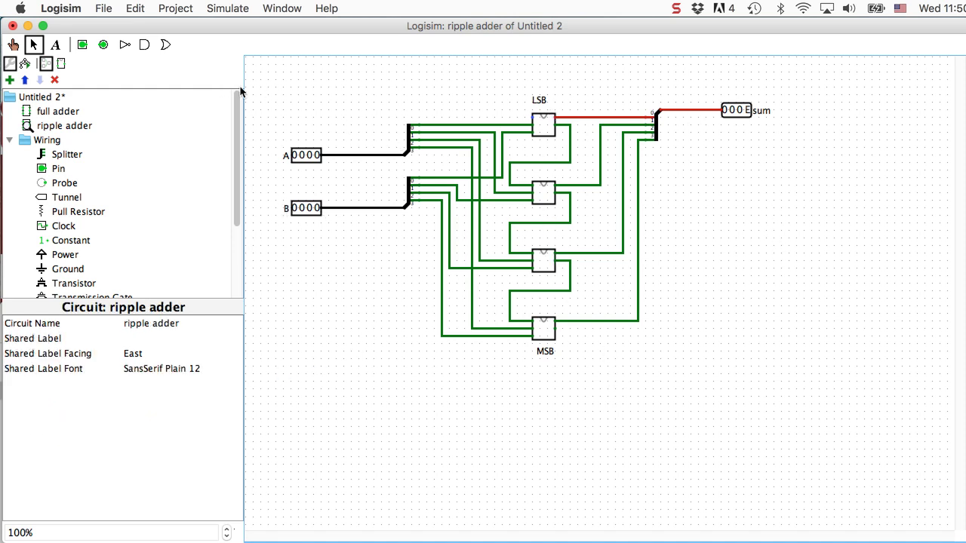
left_click(104, 45)
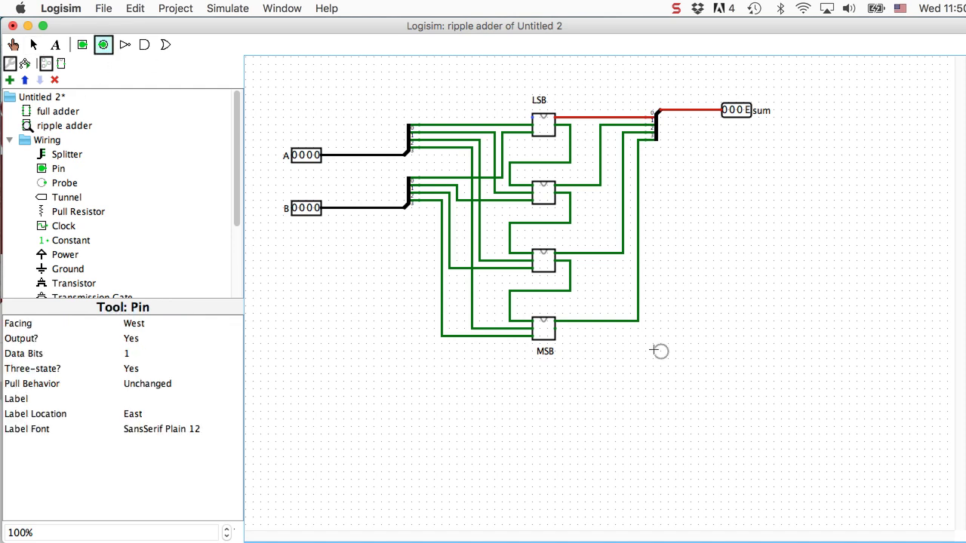
- Add an output pin labelled 'overflow' wired from the MSB adder's carry-out
left_click(714, 331)
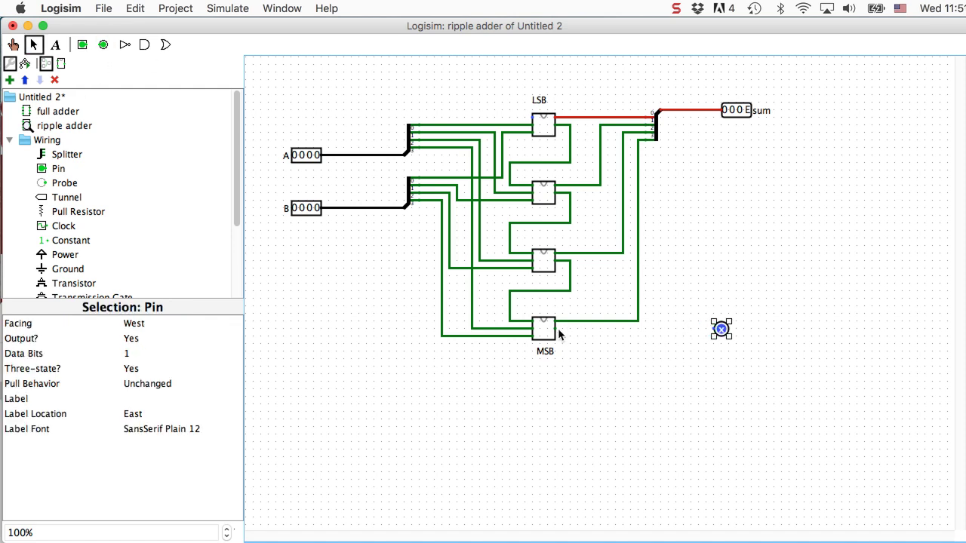
left_click_drag(559, 330, 713, 330)
left_click(135, 399)
type("o")
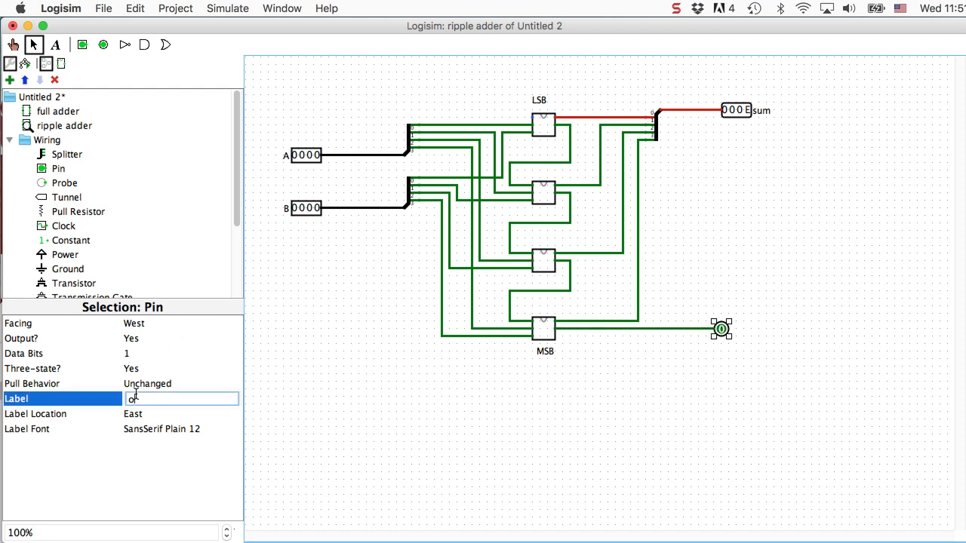
type("verflow")
key("Return")
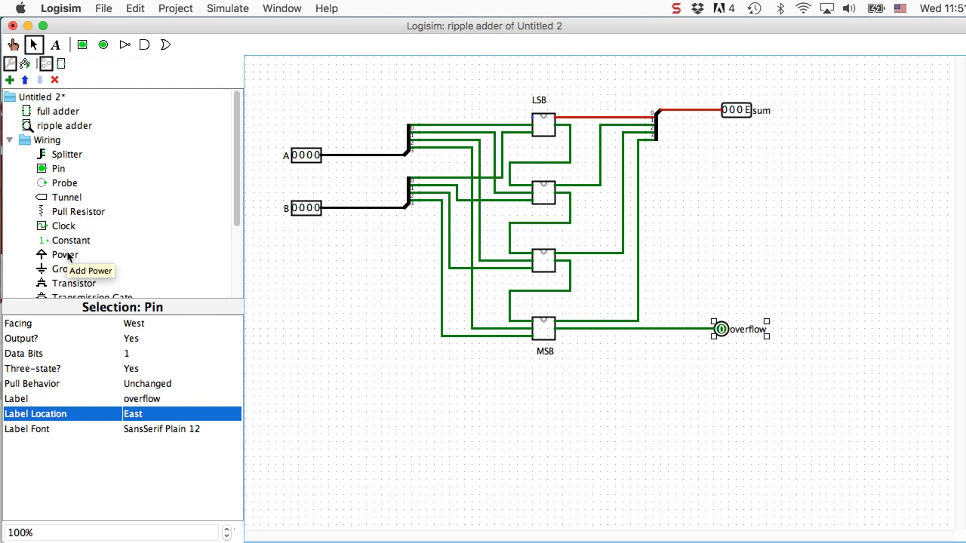
- Place a constant left of the LSB adder, wire it to carry-in, and set its value to 0
left_click(59, 241)
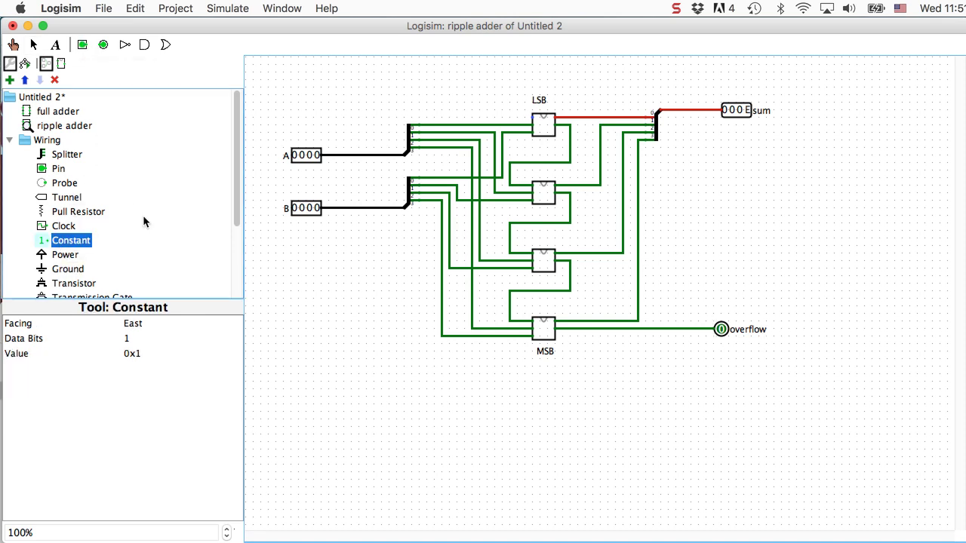
left_click(383, 117)
left_click_drag(385, 117, 533, 120)
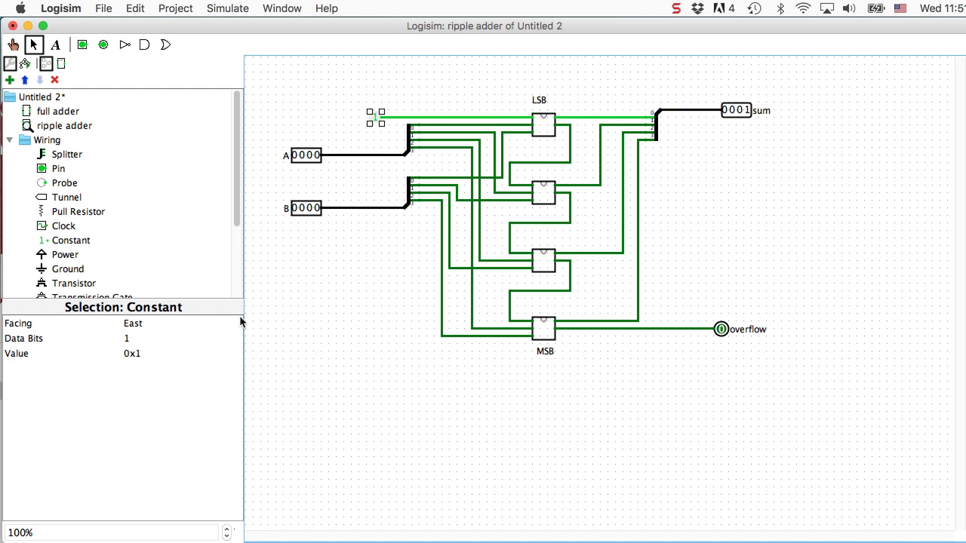
left_click(135, 353)
key("BackSpace")
type("0")
key("Return")
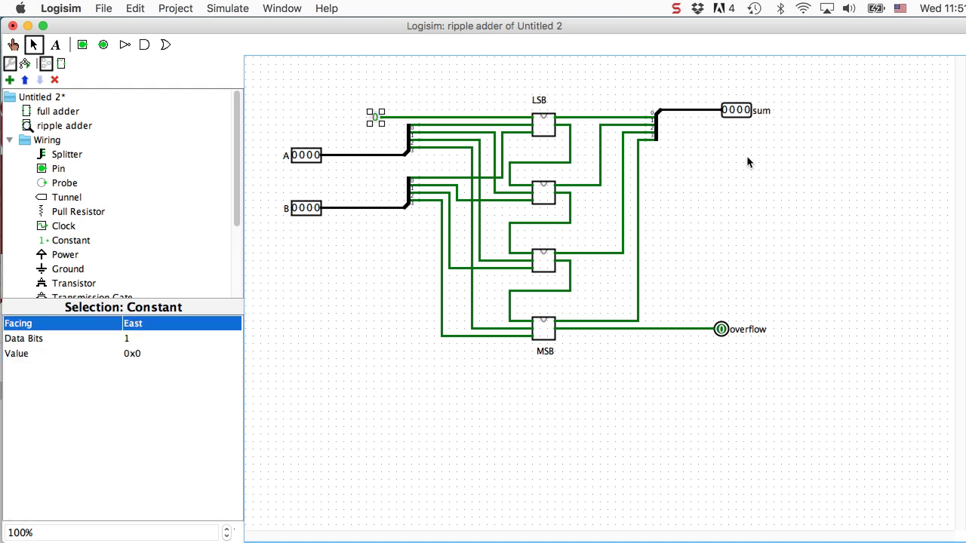
left_click(13, 44)
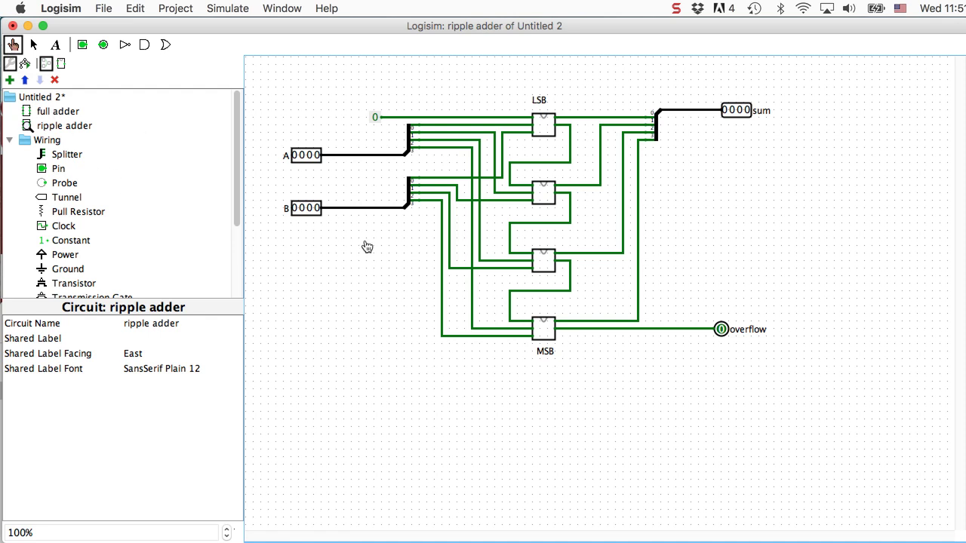
- Set A to 0101, then step B through 0110, 0111 and 1111 to 1101, giving overflow 1
left_click(300, 156)
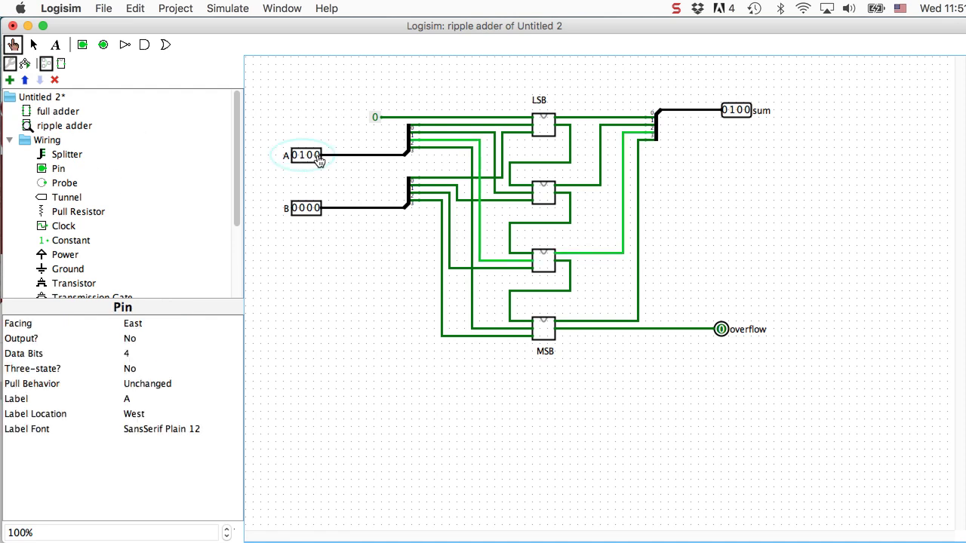
left_click(313, 157)
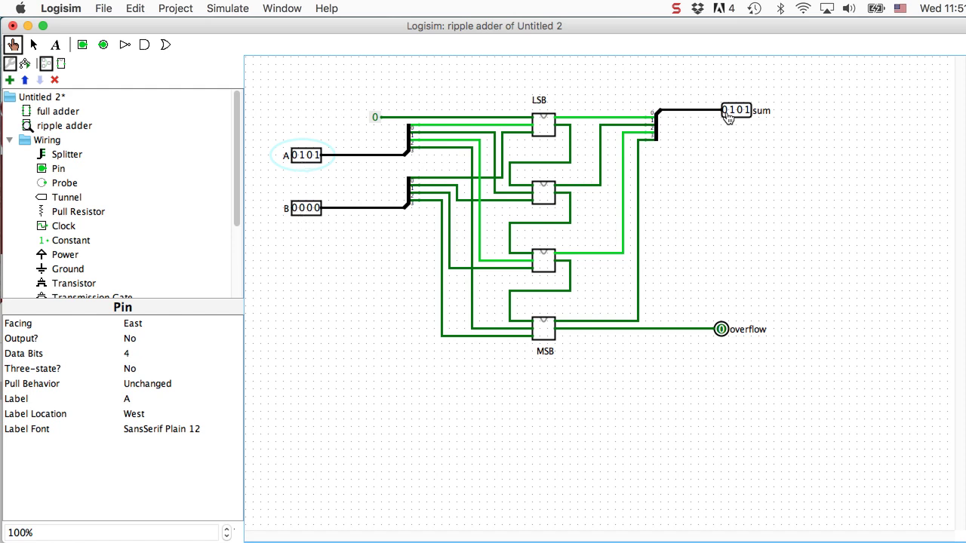
left_click(301, 209)
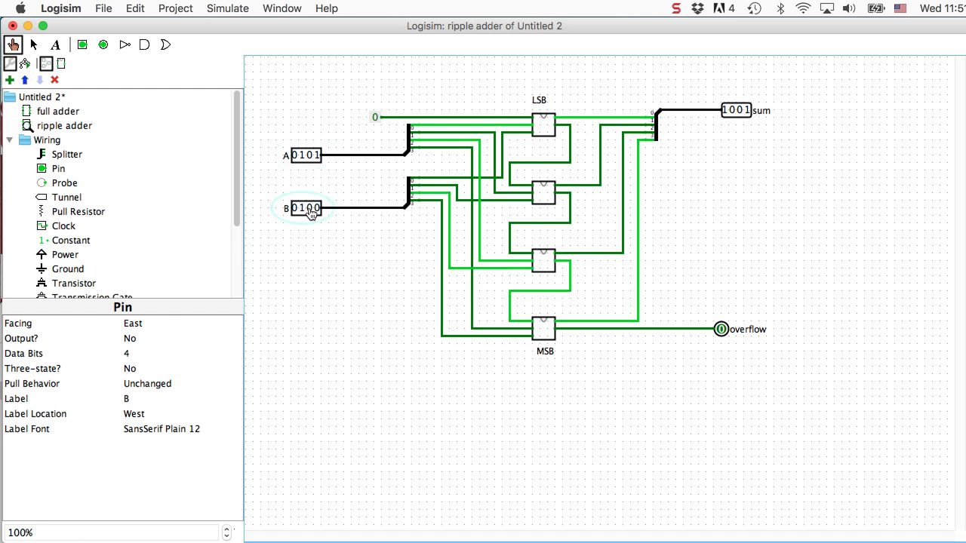
left_click(308, 210)
left_click(317, 210)
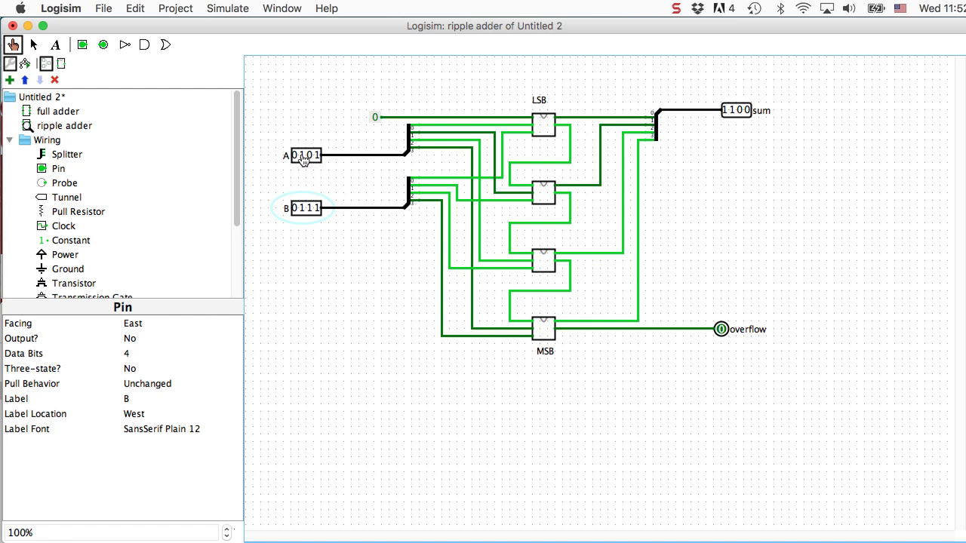
left_click(295, 209)
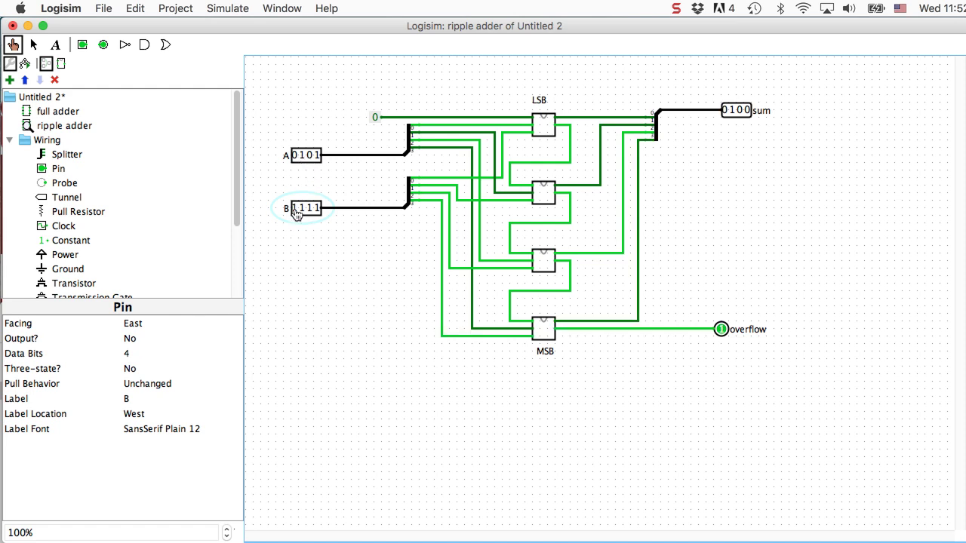
left_click(308, 211)
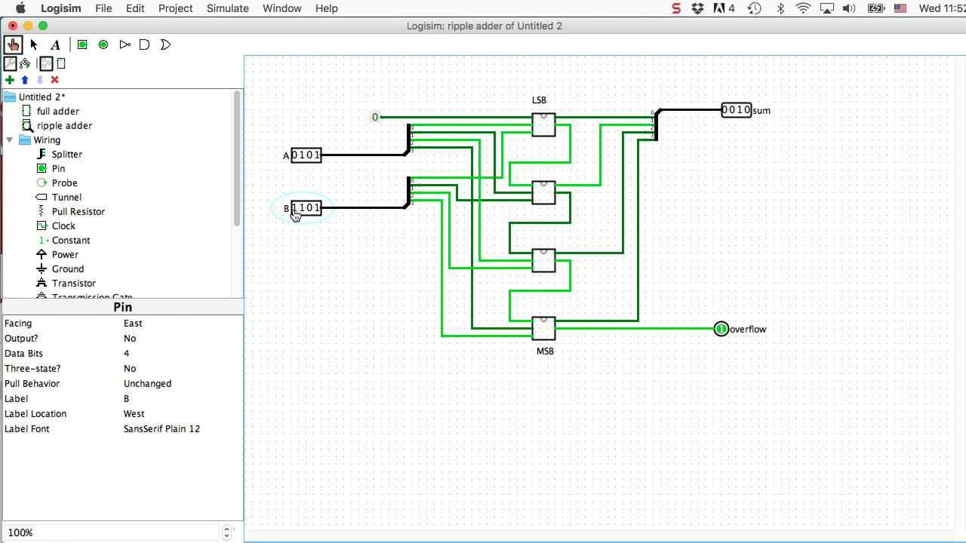